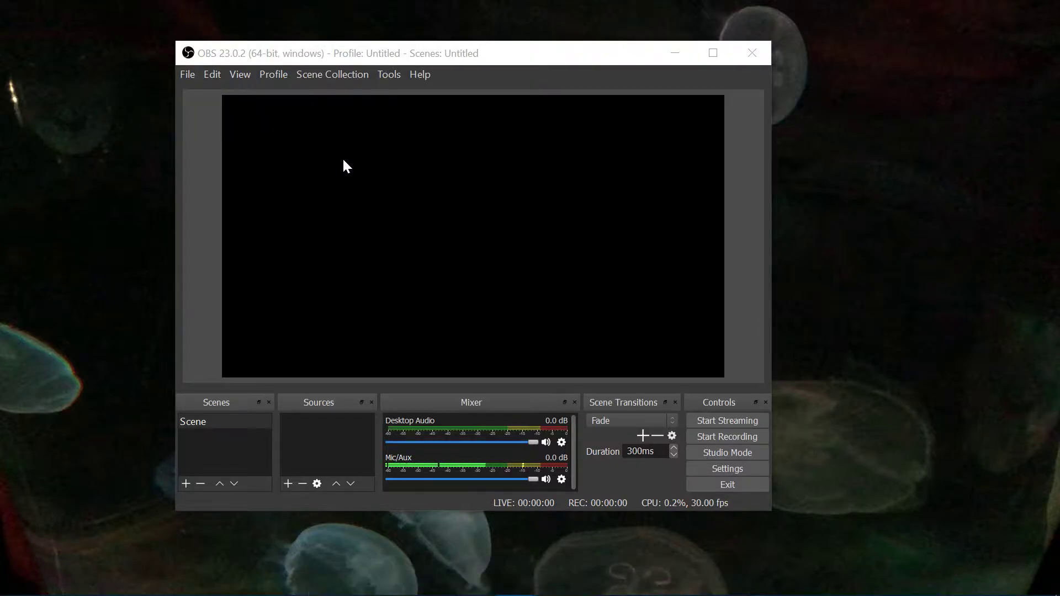
Step: Drag the OBS window around the screen, moving it aside to reveal the jellyfish video
drag(407, 52, 343, 18)
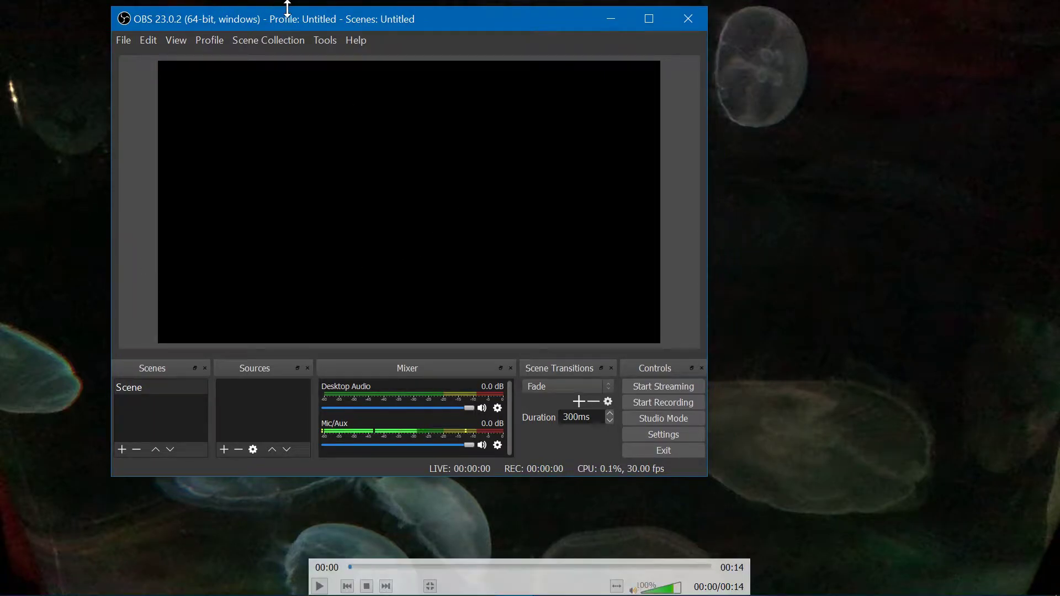
drag(288, 20, 290, 57)
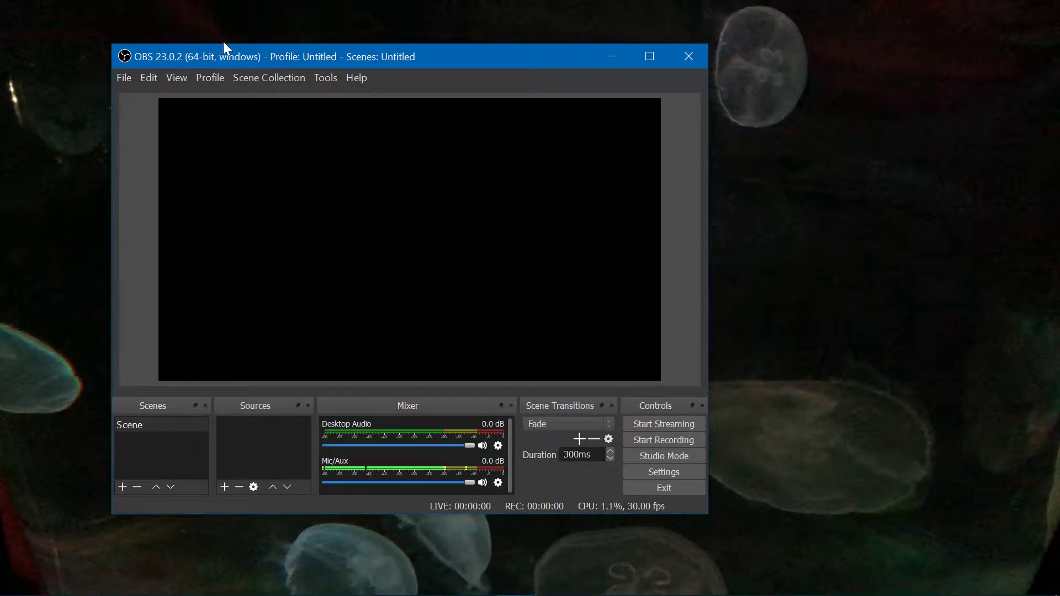
drag(188, 64, 411, 75)
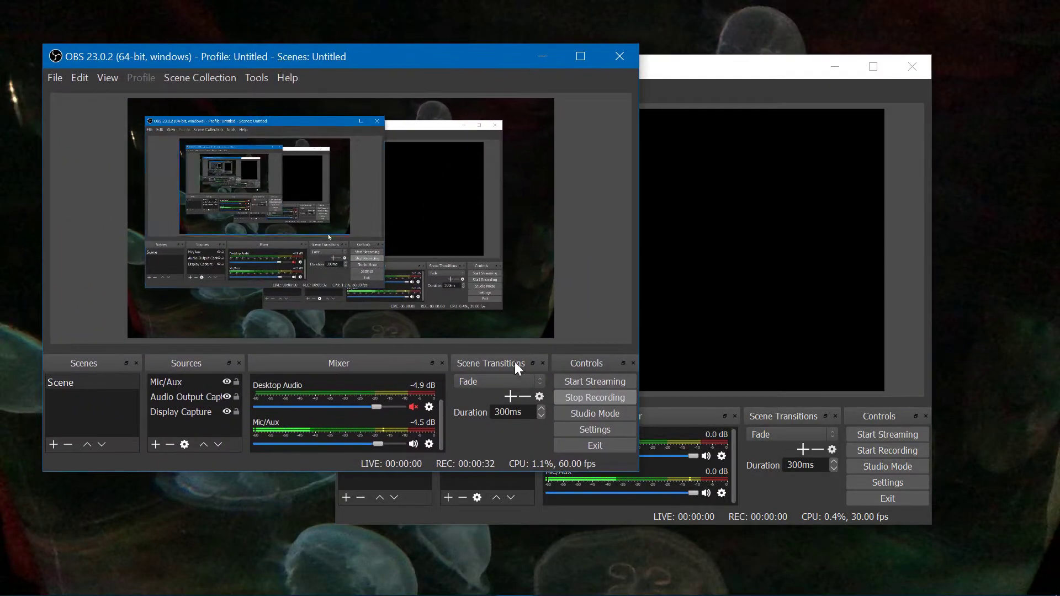
drag(442, 421, 453, 380)
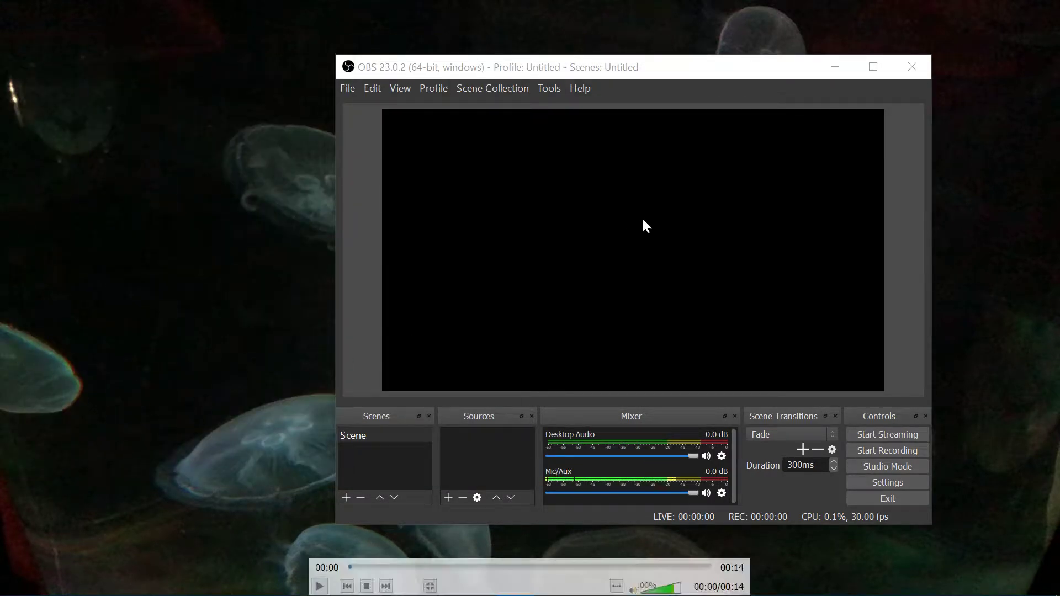
drag(587, 62, 331, 93)
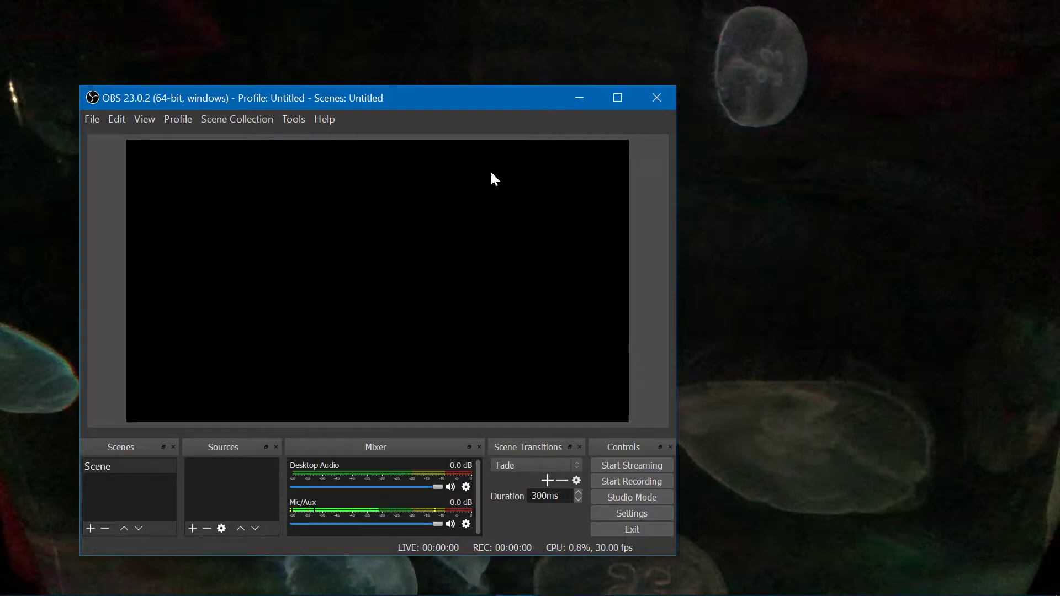
drag(358, 105, 873, 517)
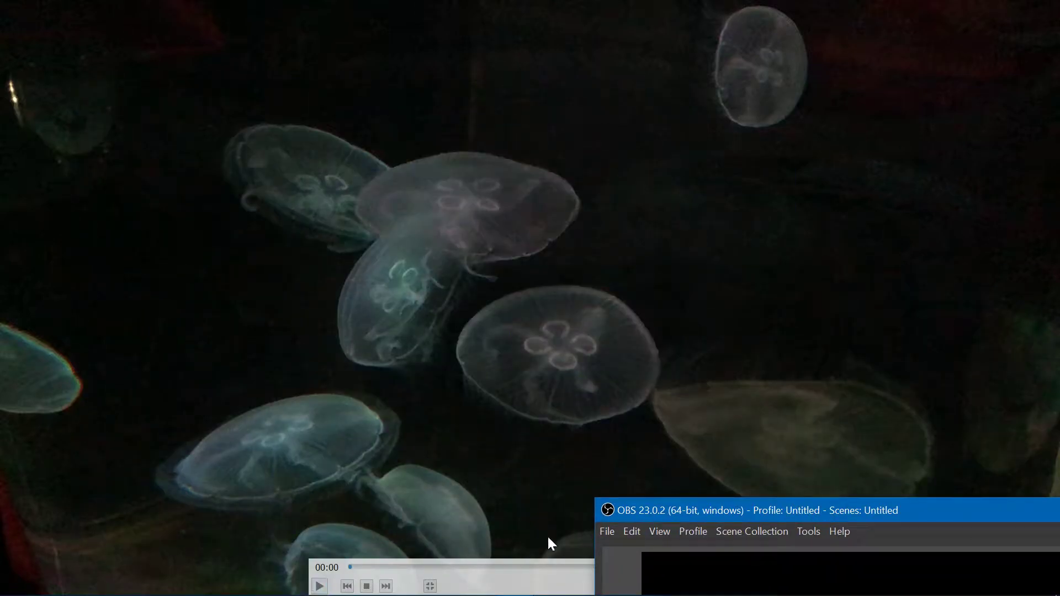
Step: Maximize the OBS window by snapping it to the top, then restore it to a smaller size
drag(671, 508, 126, 128)
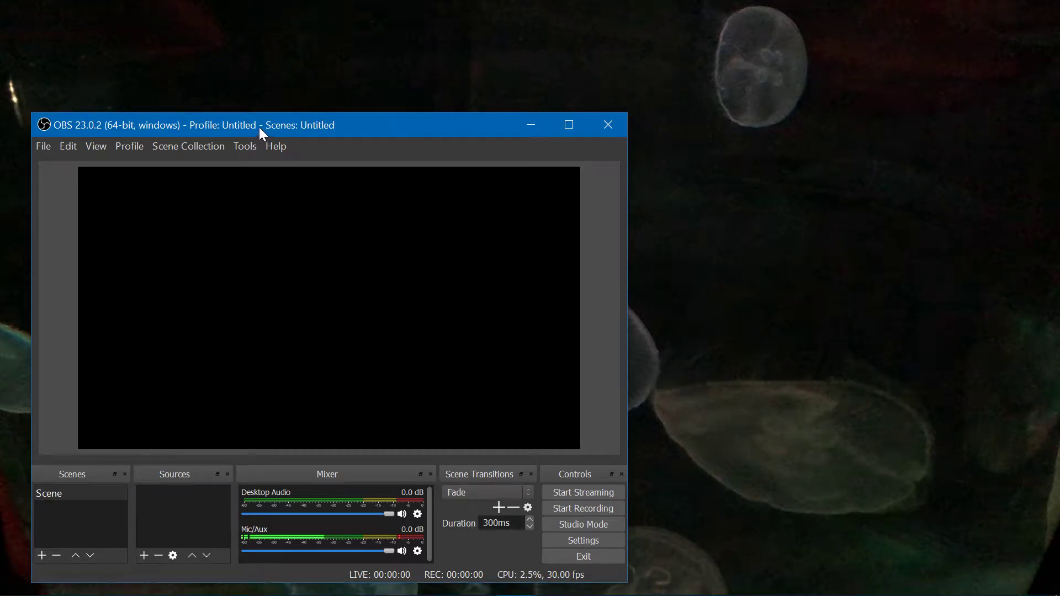
drag(276, 127, 176, 6)
drag(308, 9, 304, 46)
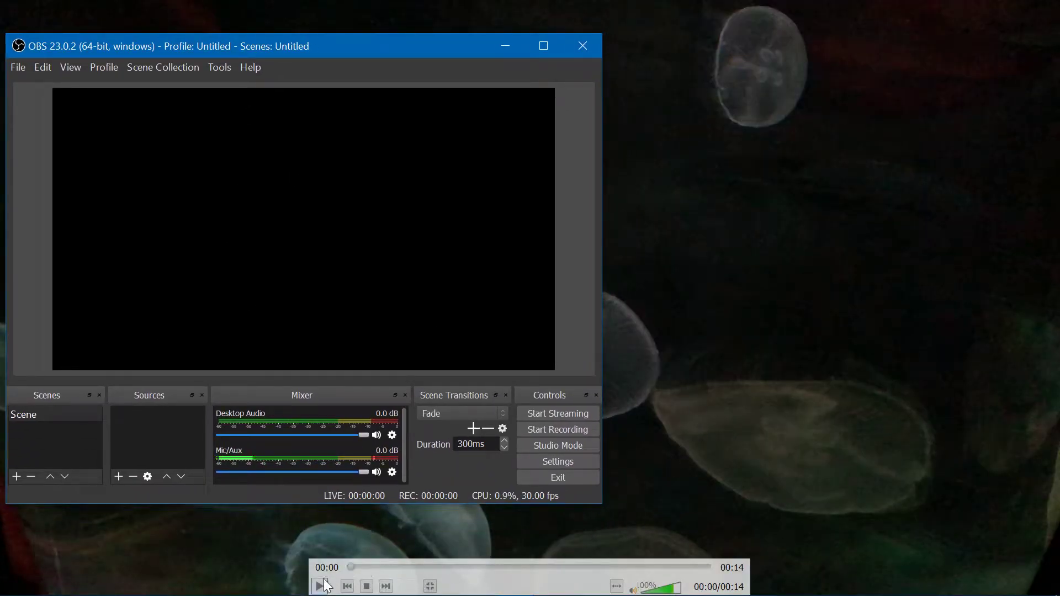
Step: Minimize OBS, play the jellyfish clip to 00:02, pause it, and bring OBS back with Alt+Tab
click(505, 46)
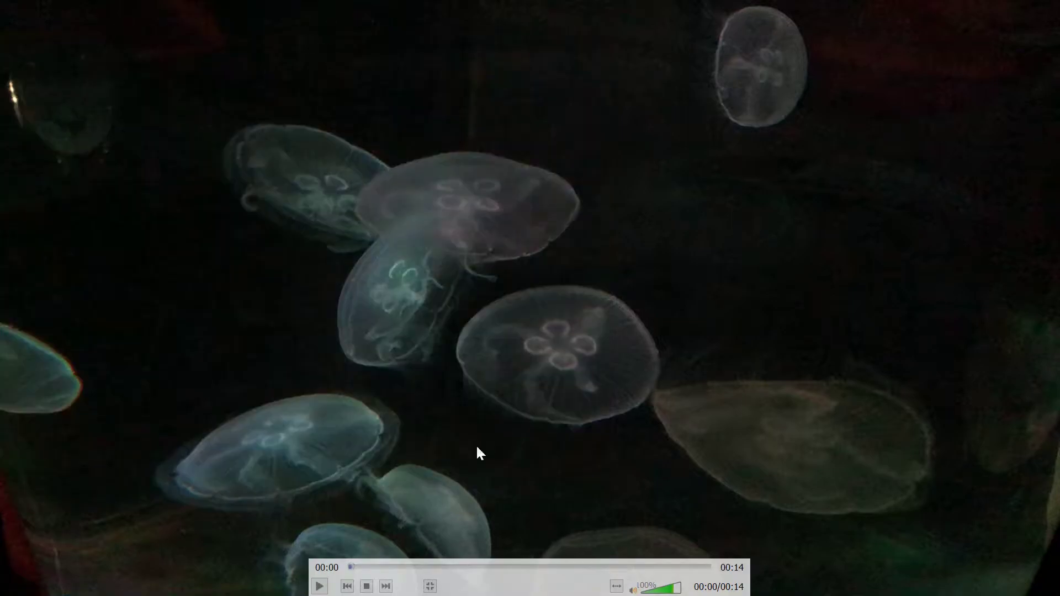
click(319, 586)
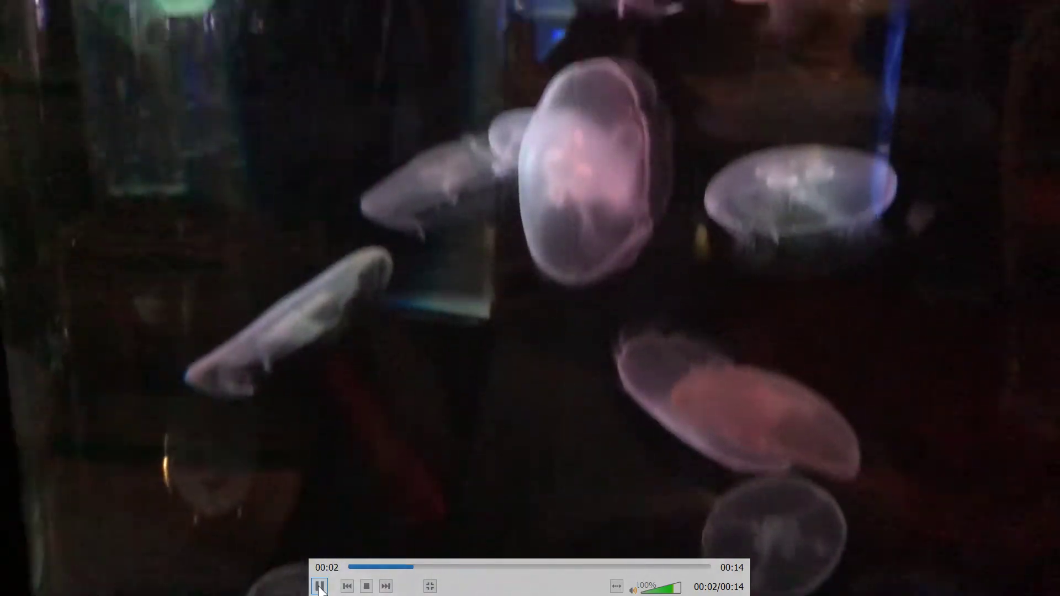
click(319, 586)
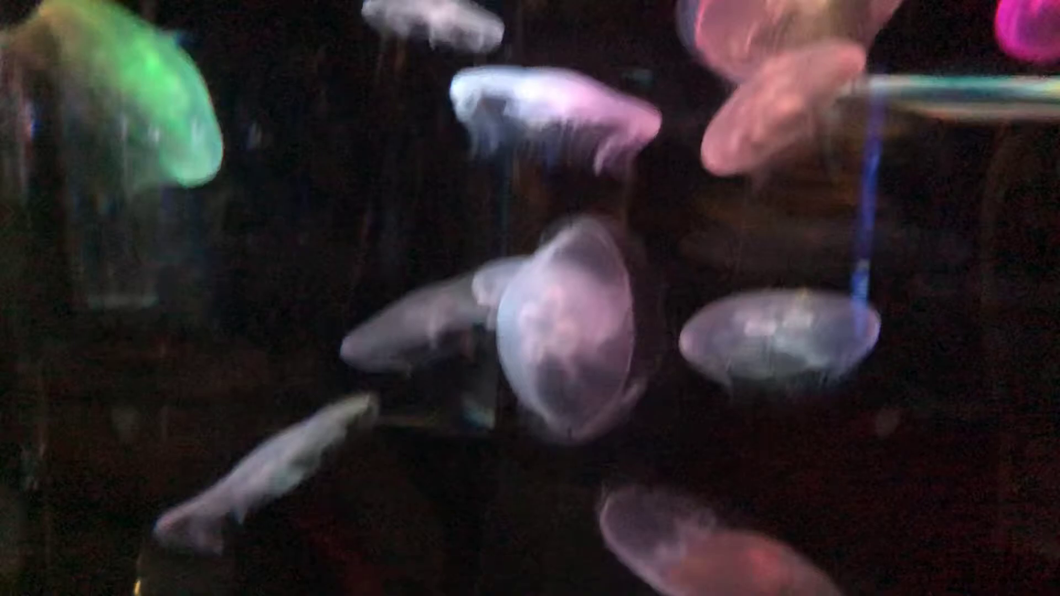
key(alt+Tab)
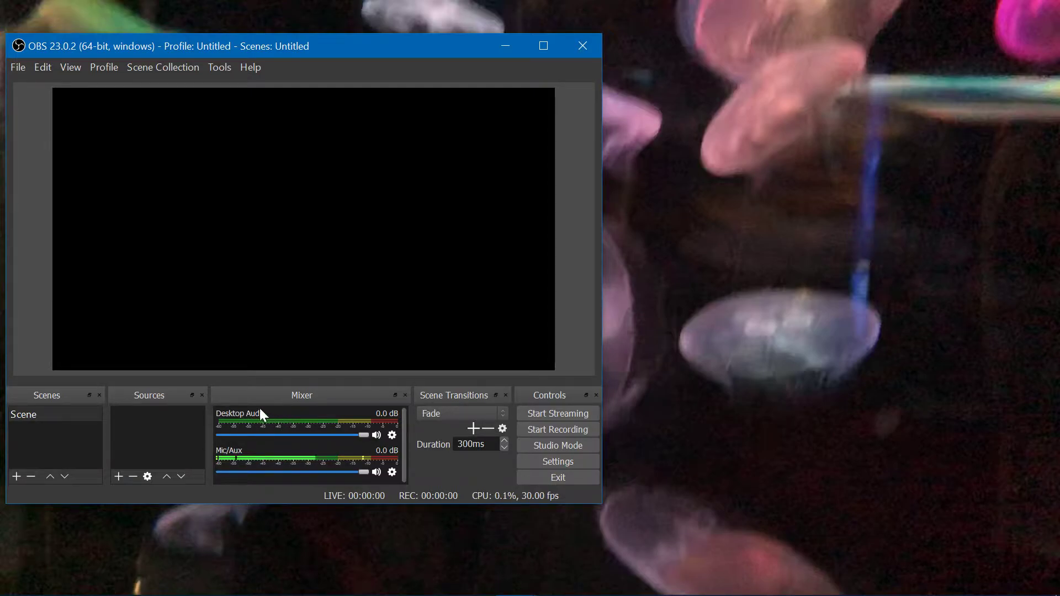
mouse_move(719, 432)
mouse_move(609, 288)
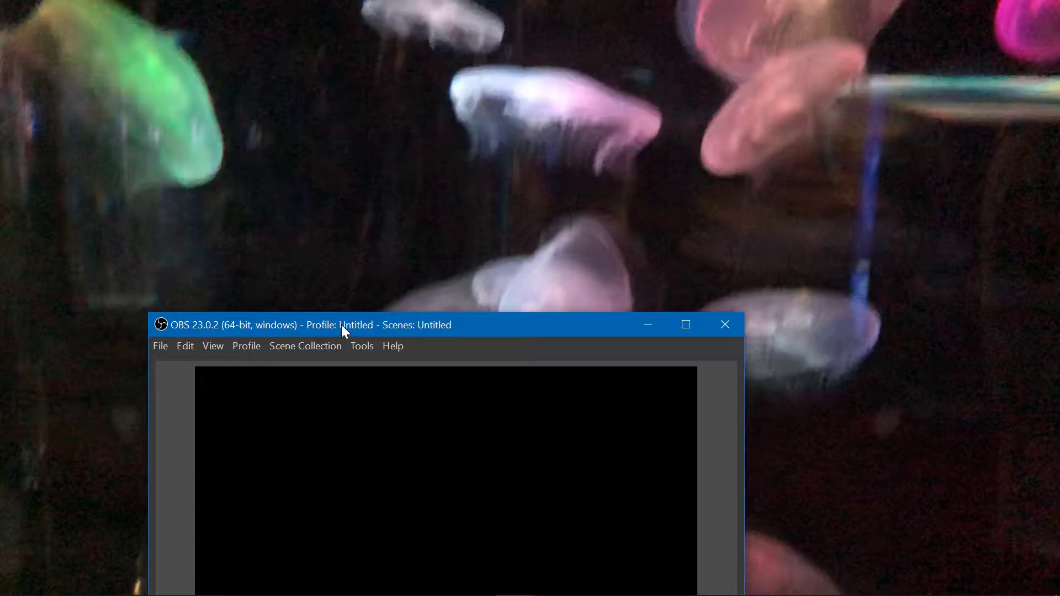
drag(343, 330, 261, 93)
mouse_move(862, 191)
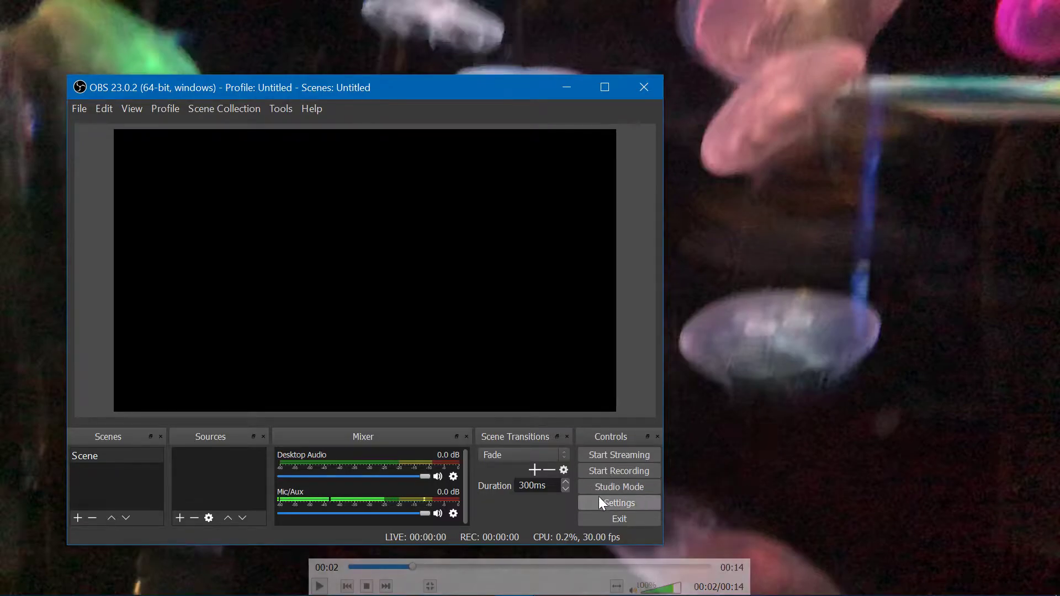
click(179, 518)
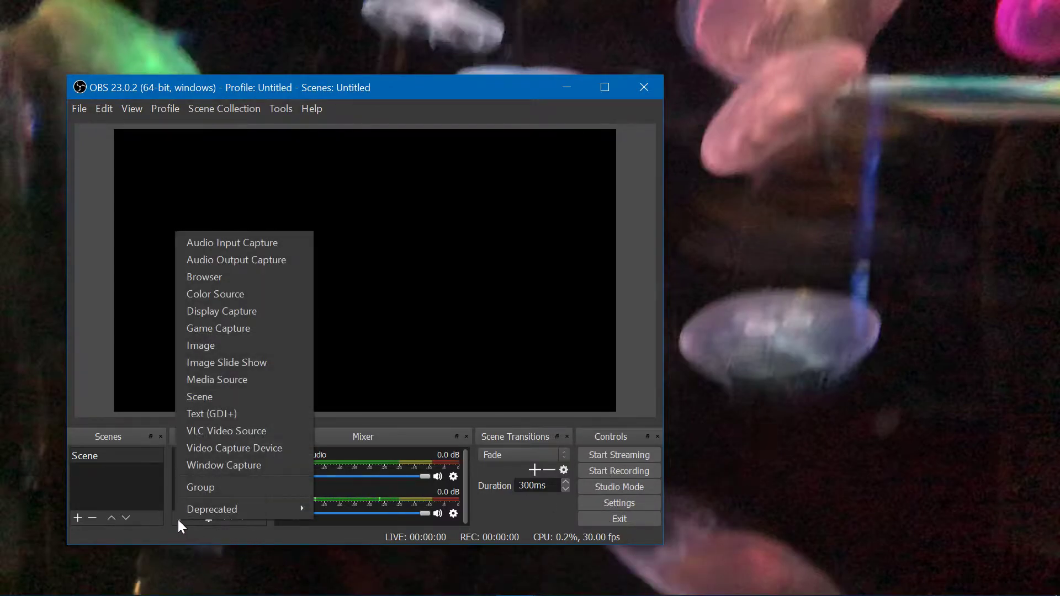
click(244, 260)
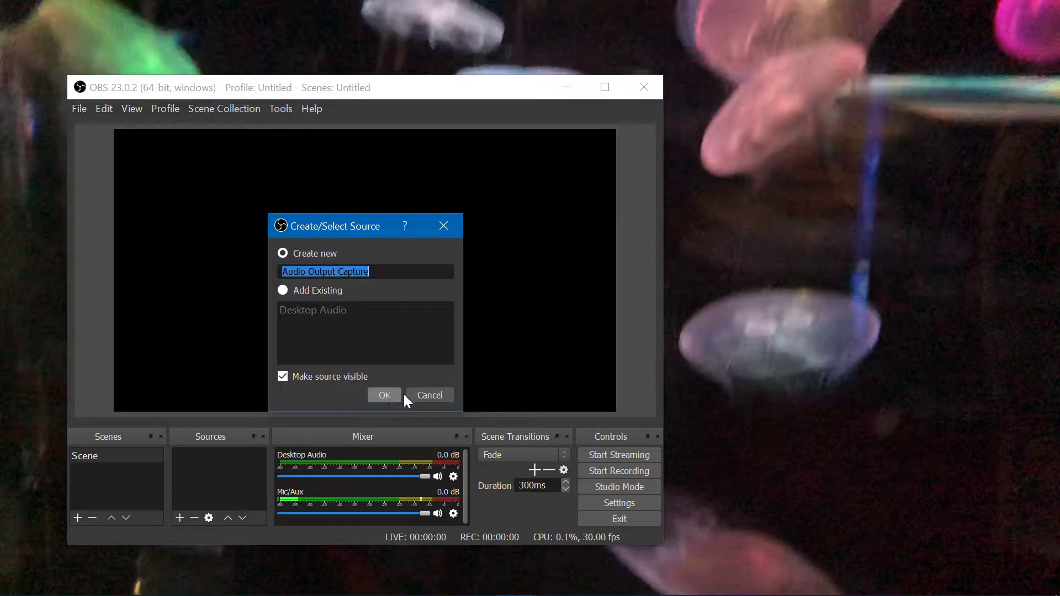
click(419, 393)
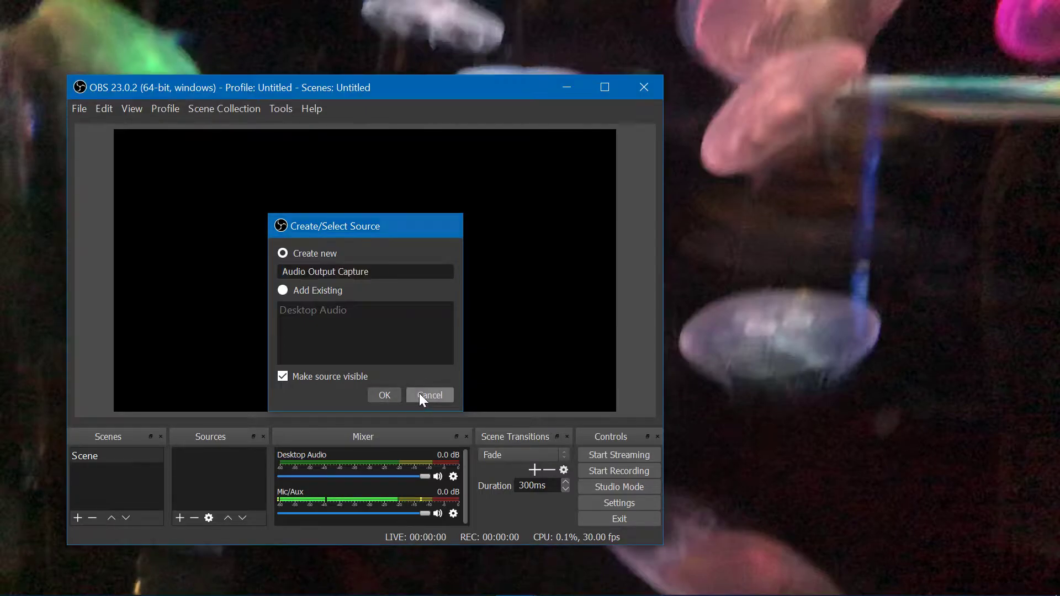
Step: Open OBS Settings and view the Output page, briefly checking the Video page
click(624, 502)
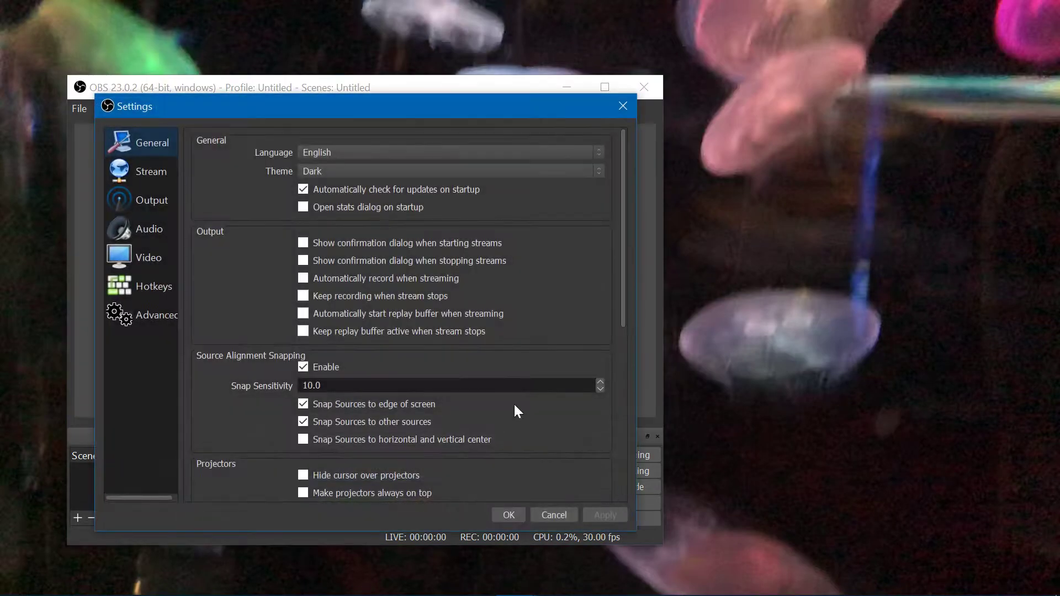
drag(138, 108, 152, 91)
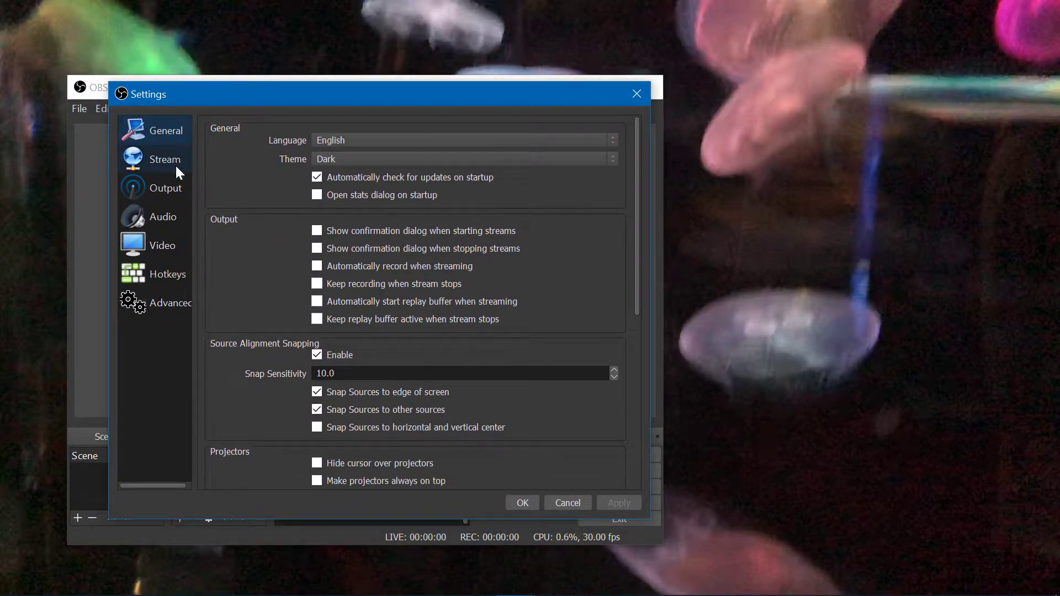
click(162, 188)
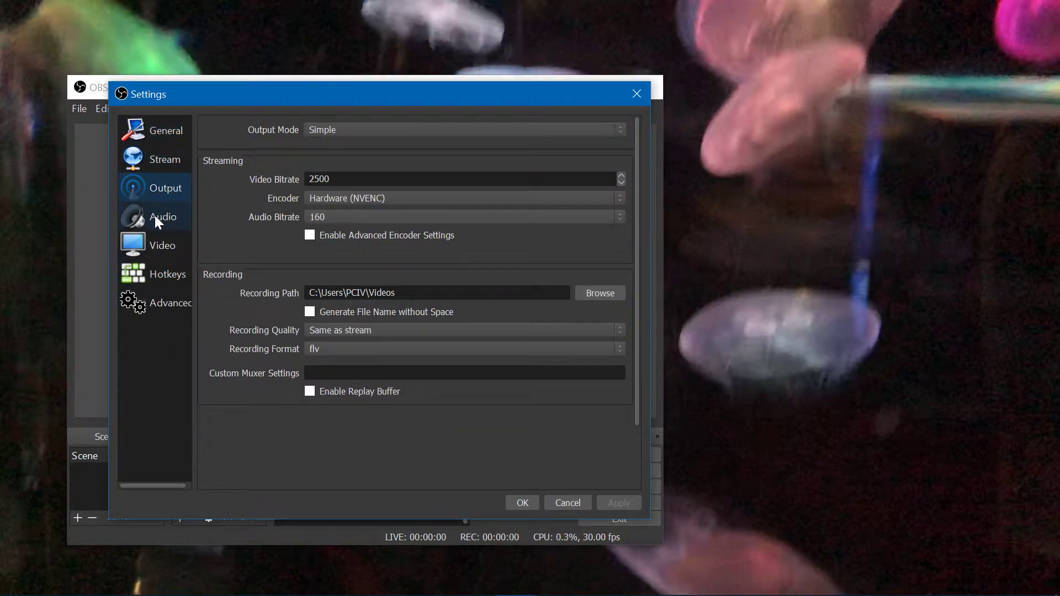
click(155, 244)
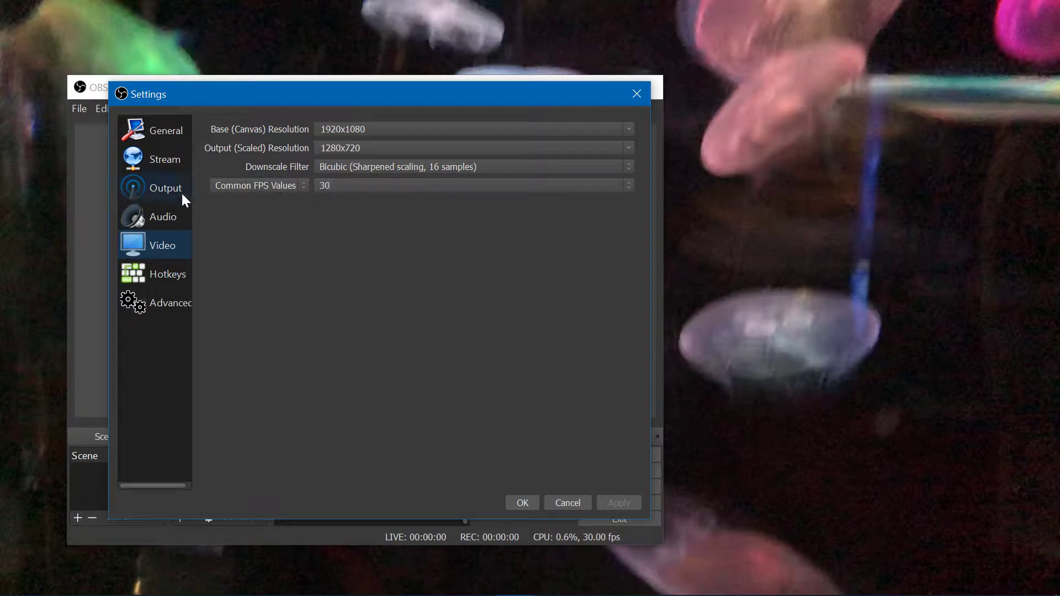
click(153, 188)
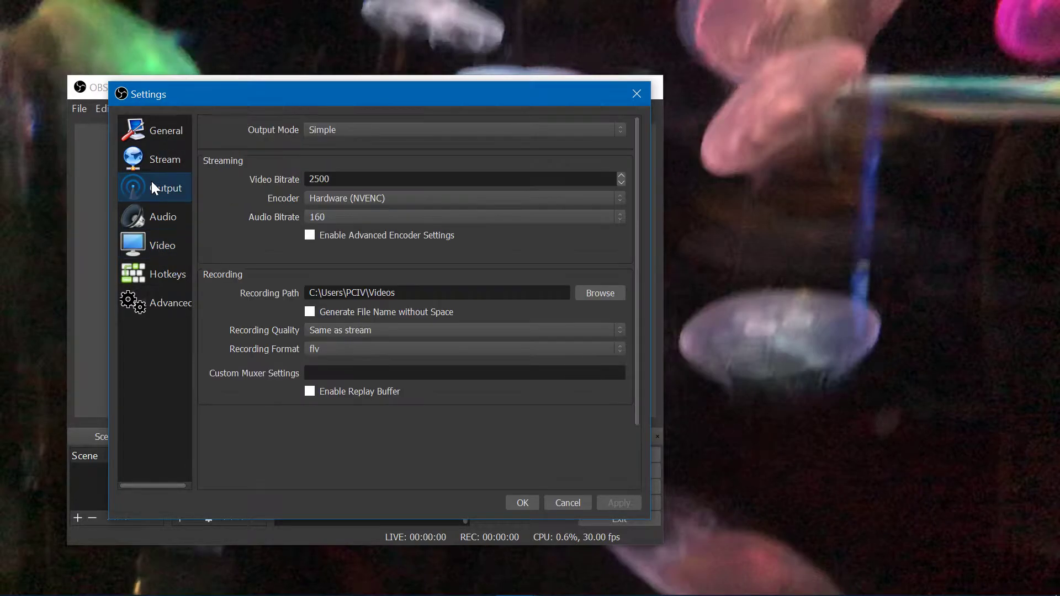
Step: Keep recording quality Same as stream and set the recording format to mp4
click(369, 328)
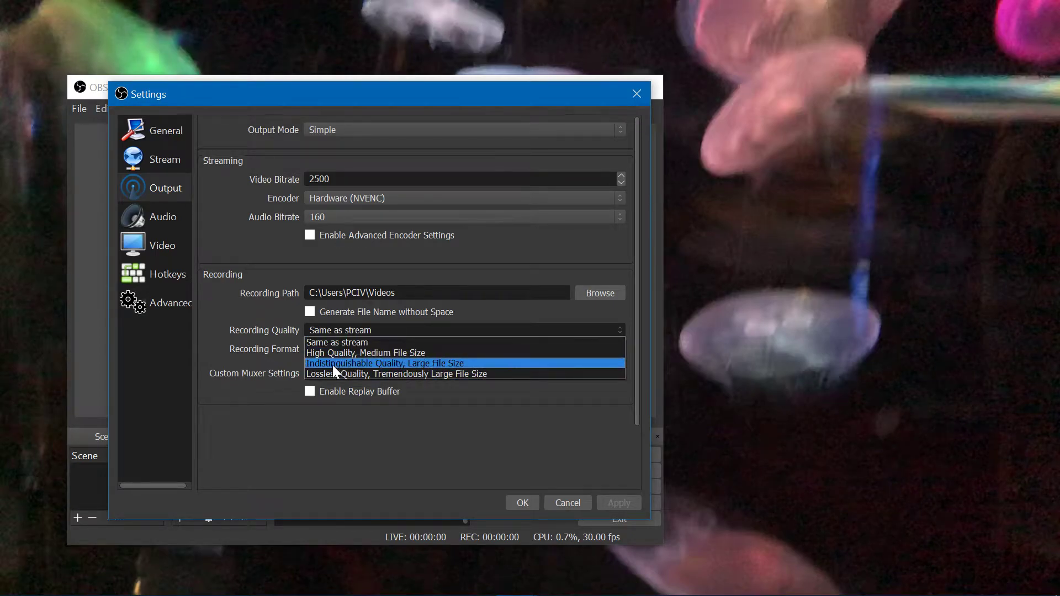
click(346, 329)
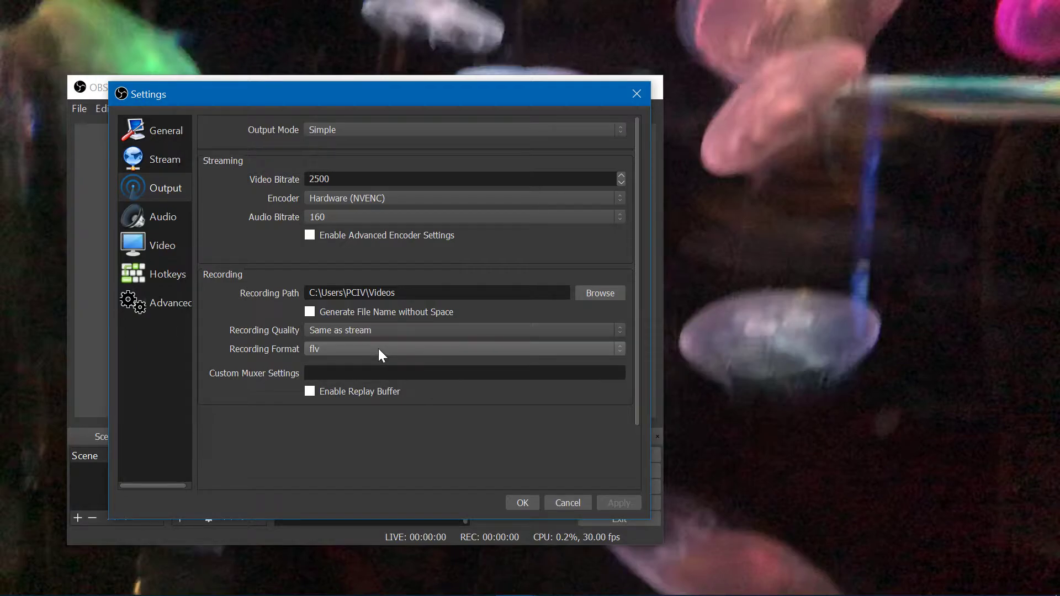
click(395, 346)
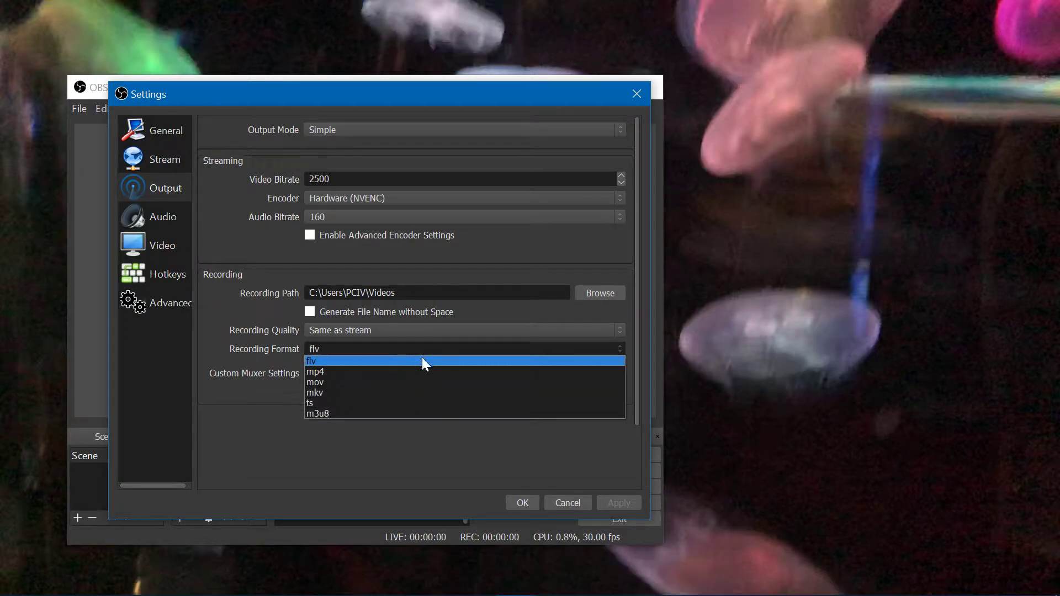
click(347, 373)
Step: Try Lossless recording quality, accept the warning, then settle on Indistinguishable Quality, Large File Size
click(356, 330)
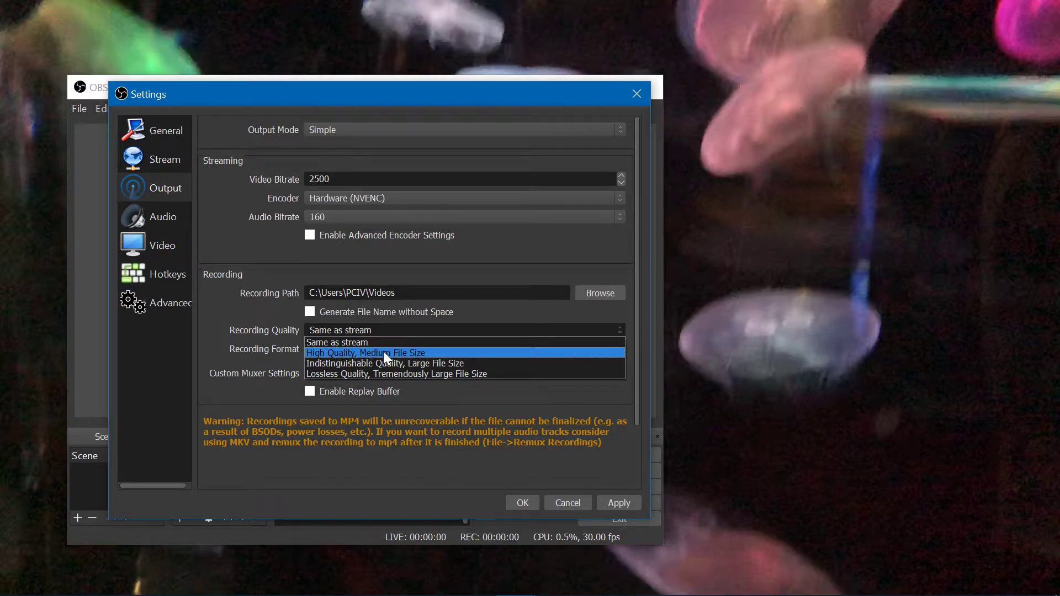
click(357, 362)
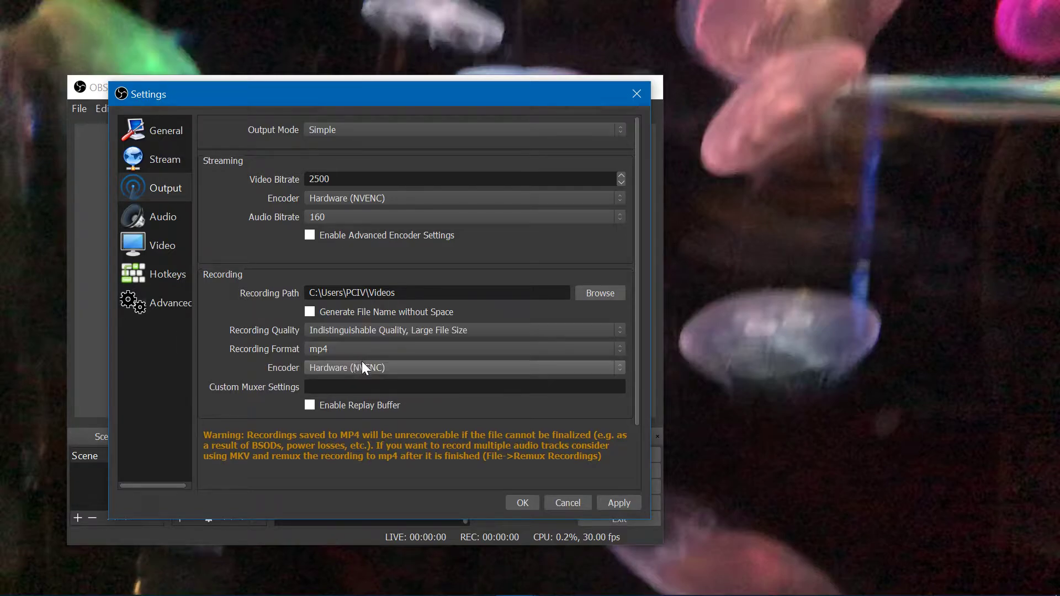
click(379, 328)
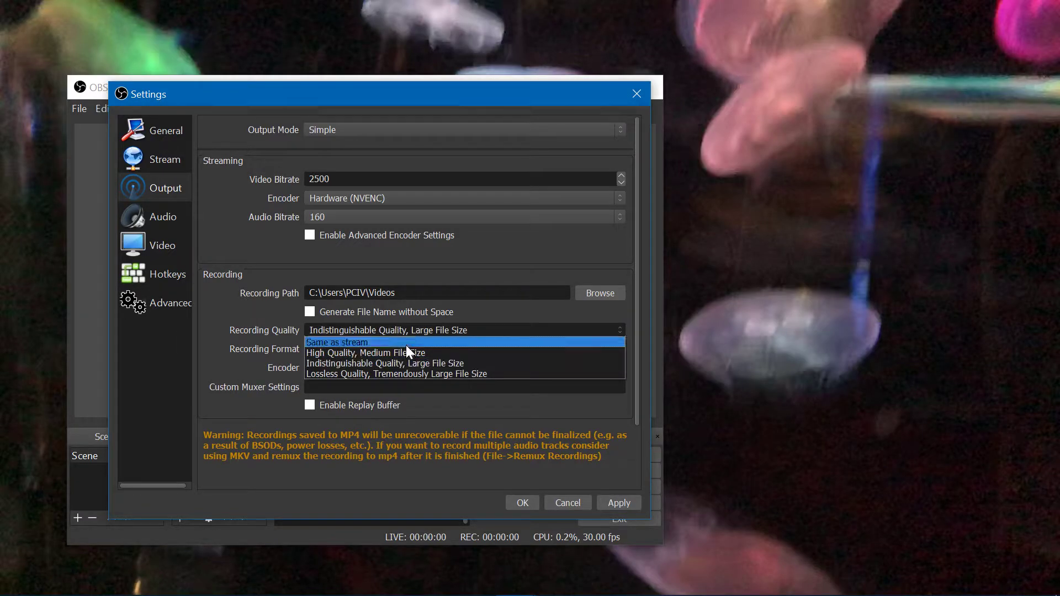
click(361, 373)
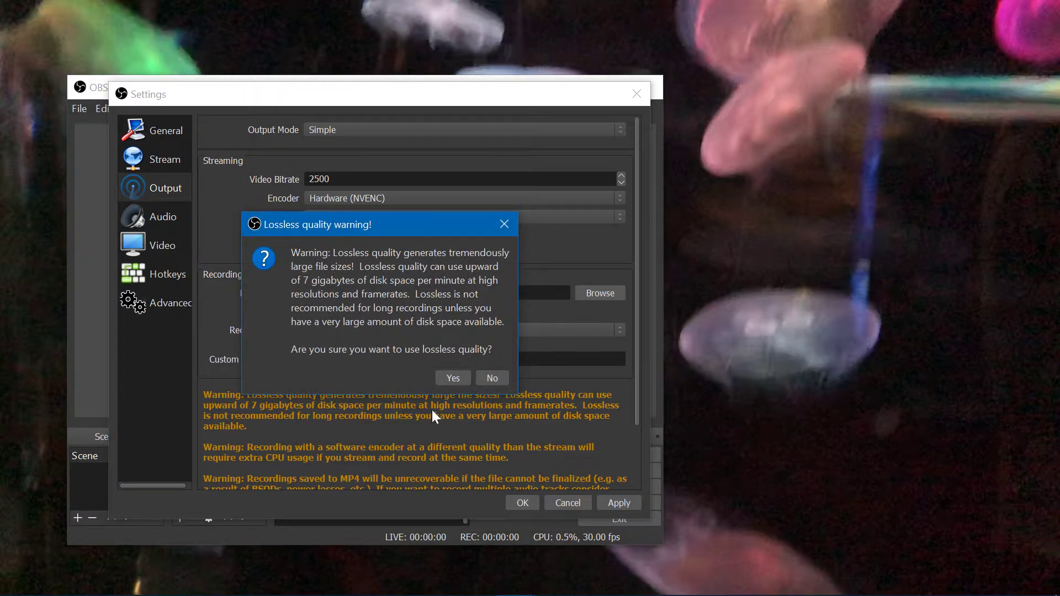
click(450, 378)
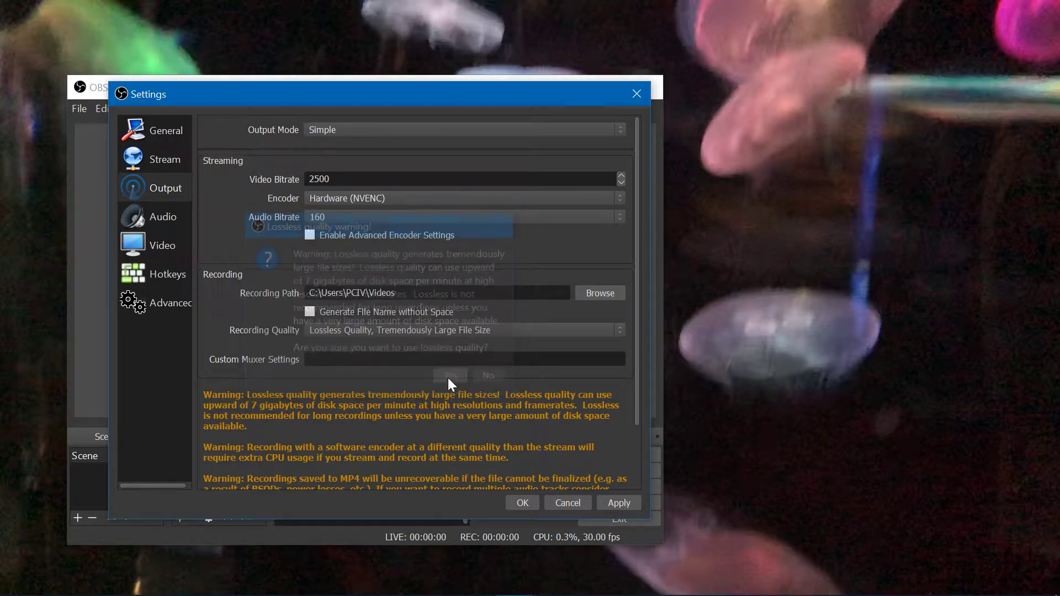
click(373, 327)
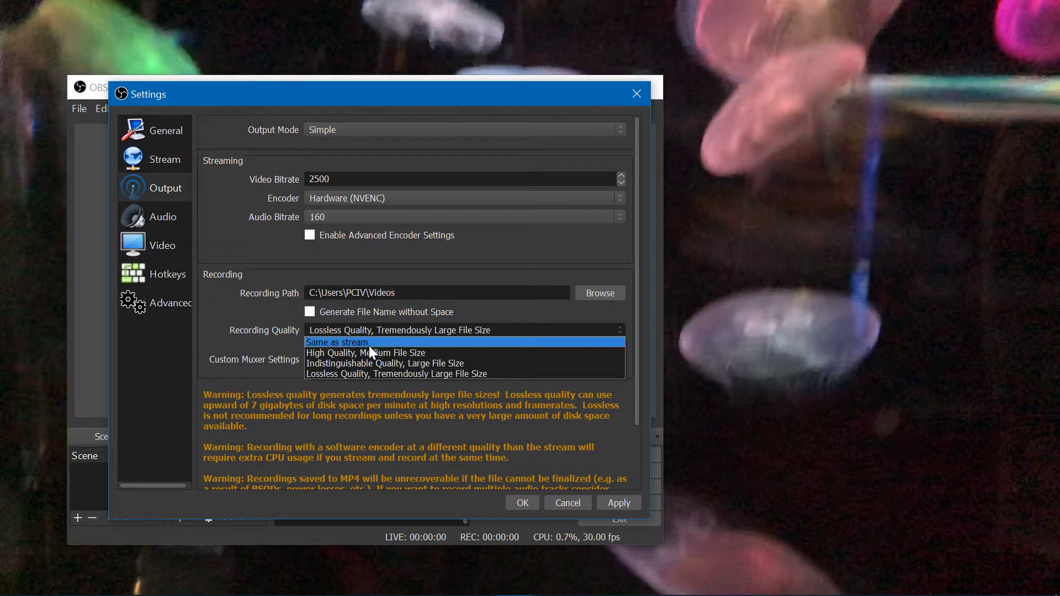
click(356, 364)
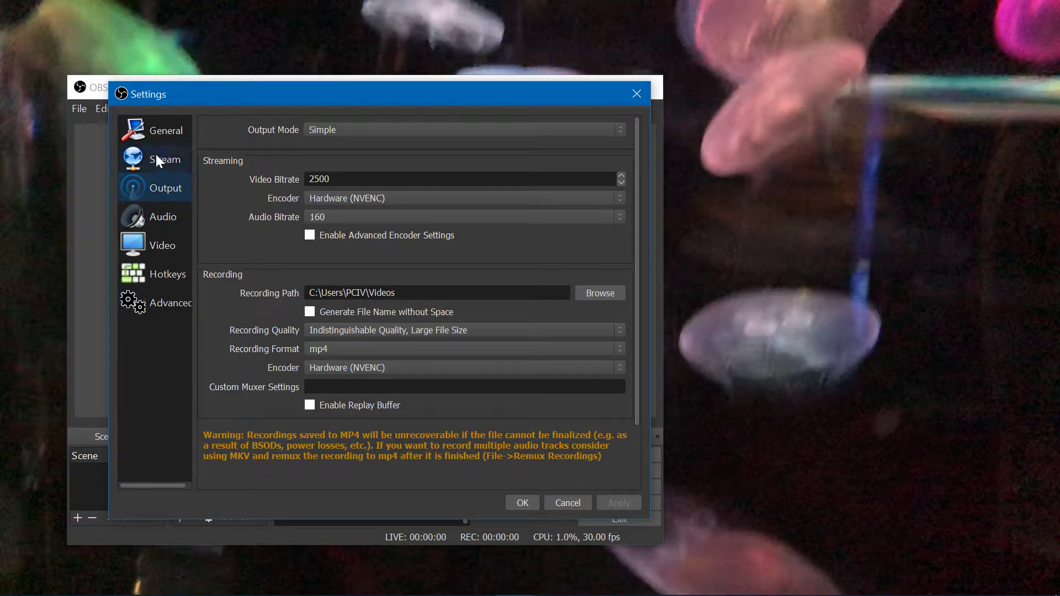
Step: Review the Audio settings and keep the 48khz sample rate
click(156, 220)
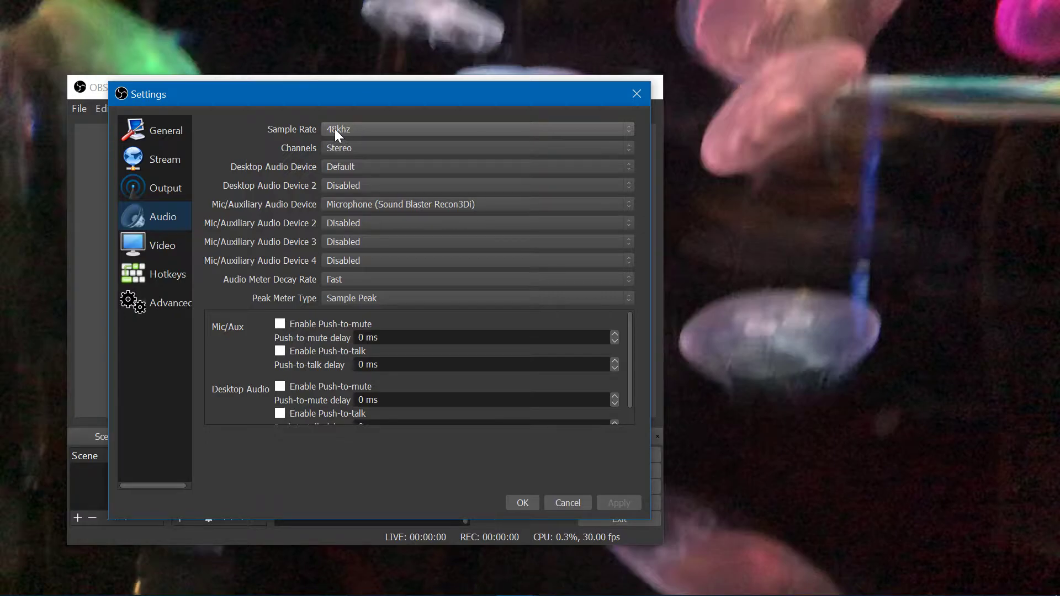
click(351, 130)
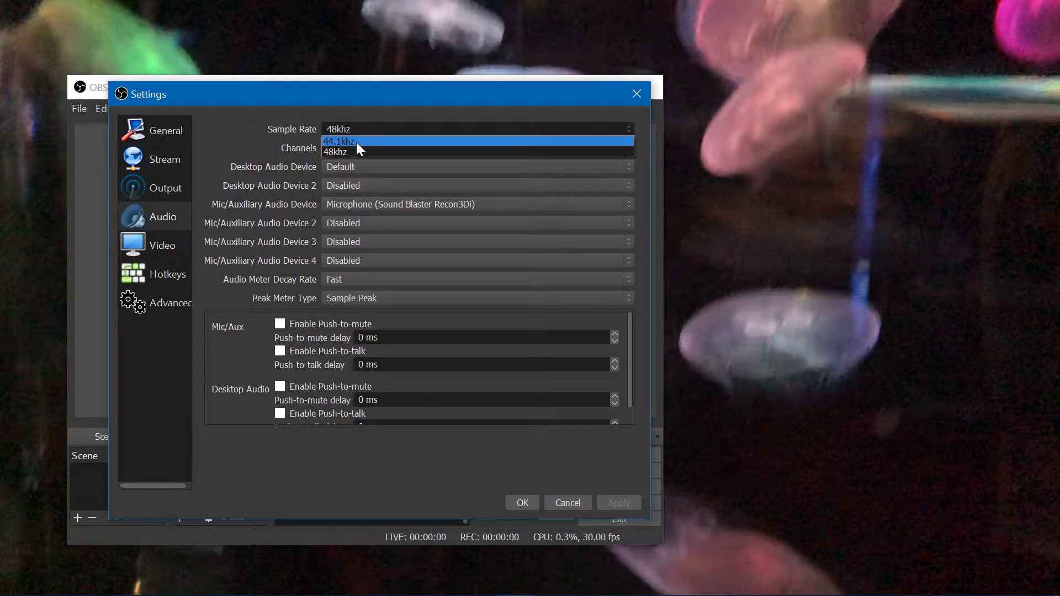
click(347, 124)
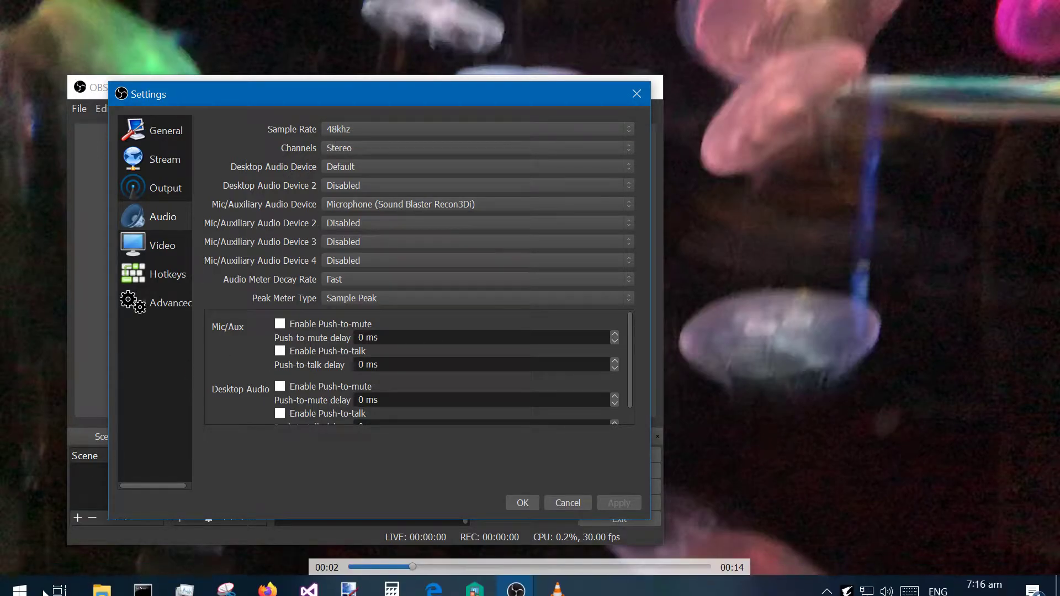
Step: Open Windows Control Panel's full item list from the Start menu
key(super)
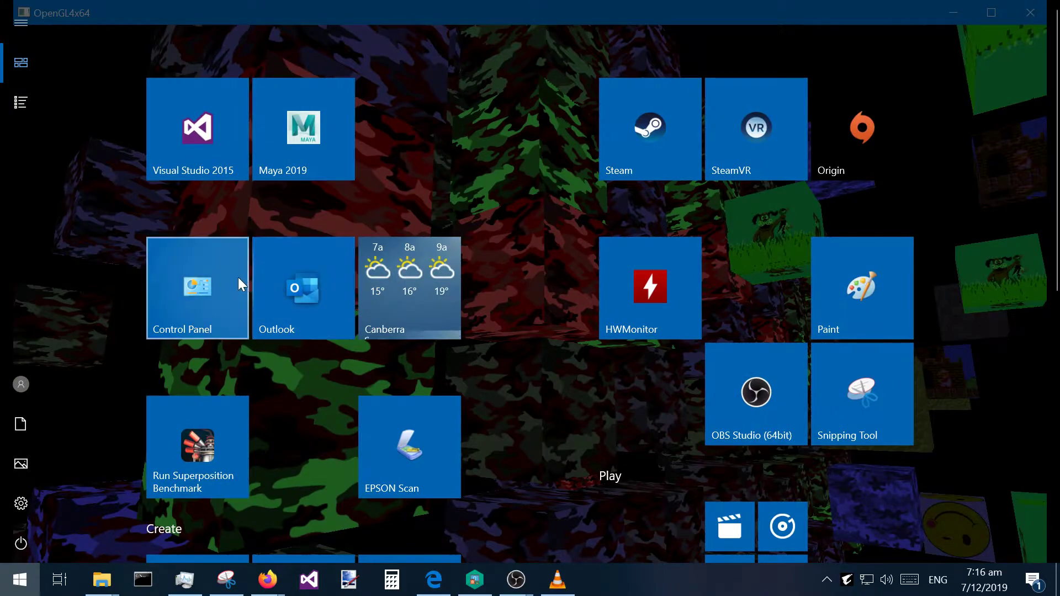
click(238, 277)
scroll(535, 346, down, 2)
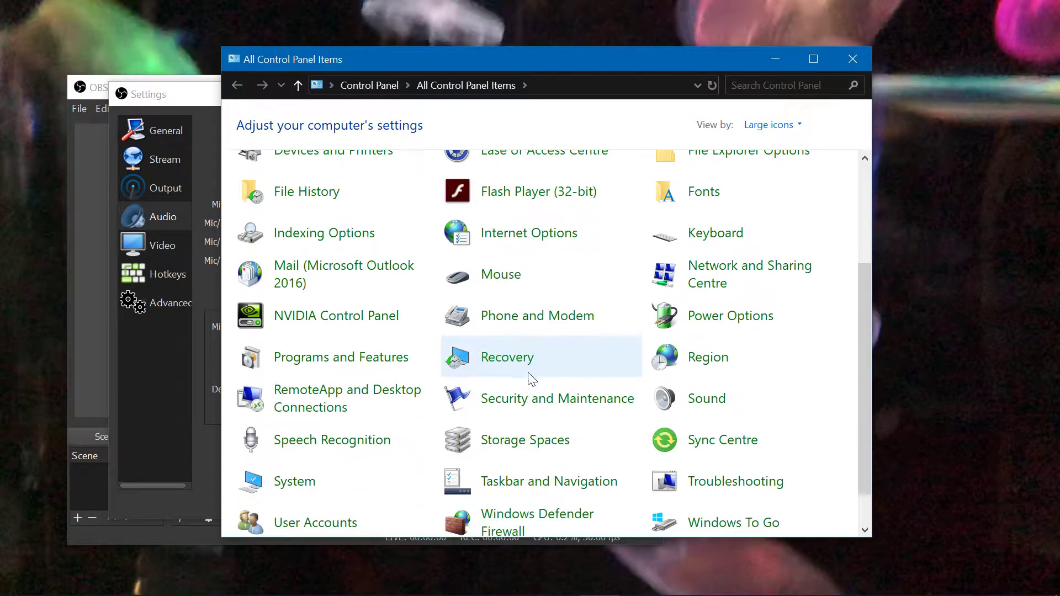
click(698, 400)
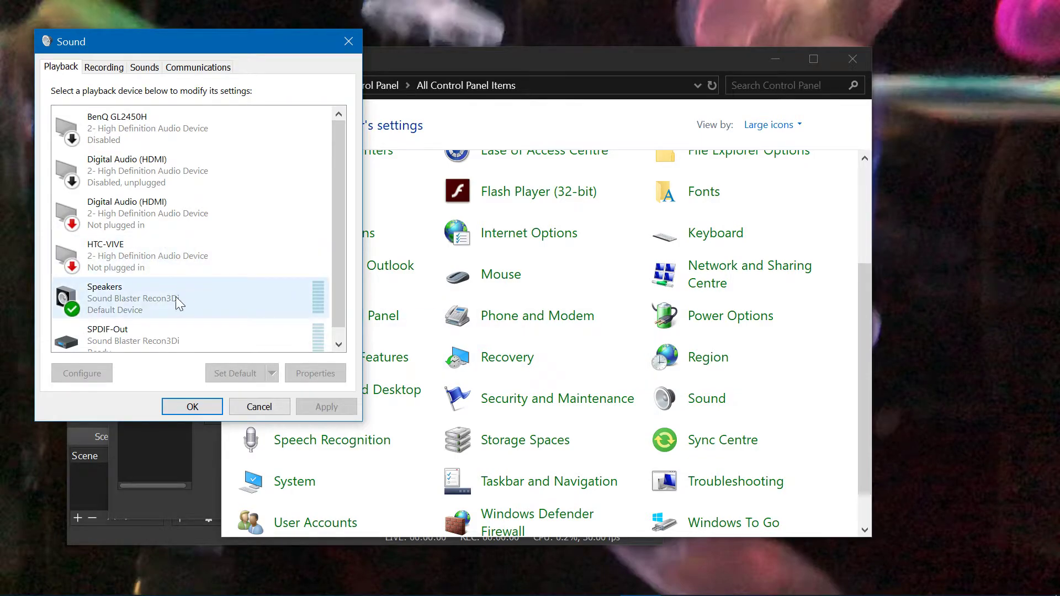
double_click(175, 298)
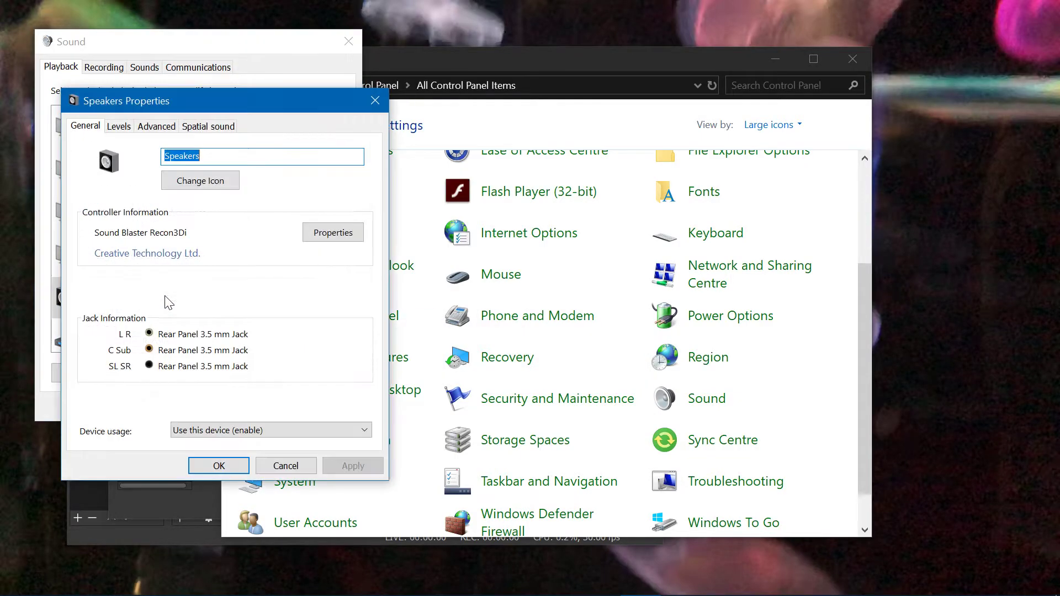
click(129, 128)
click(145, 127)
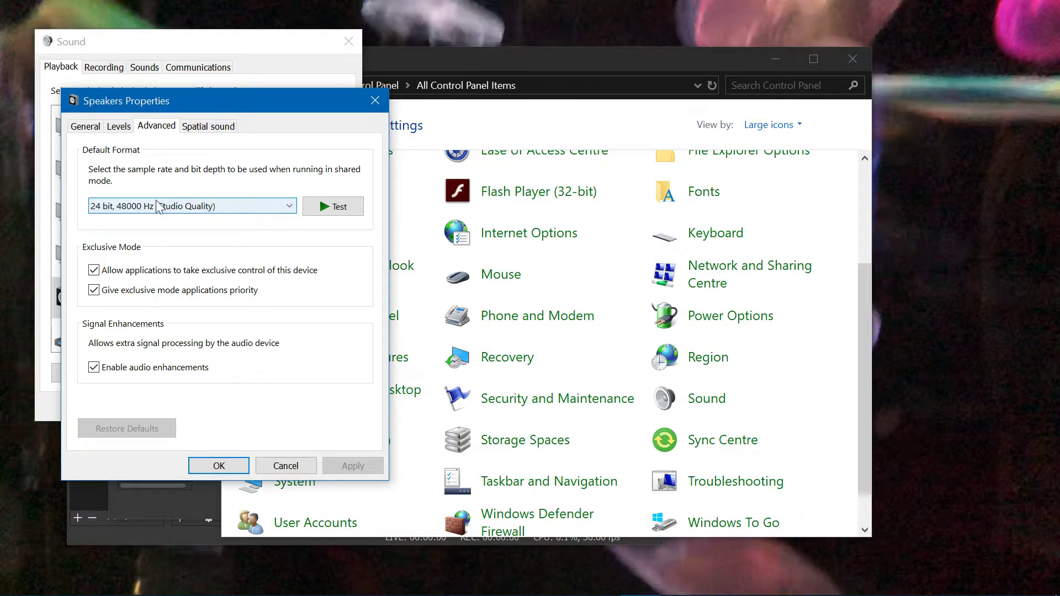
click(218, 466)
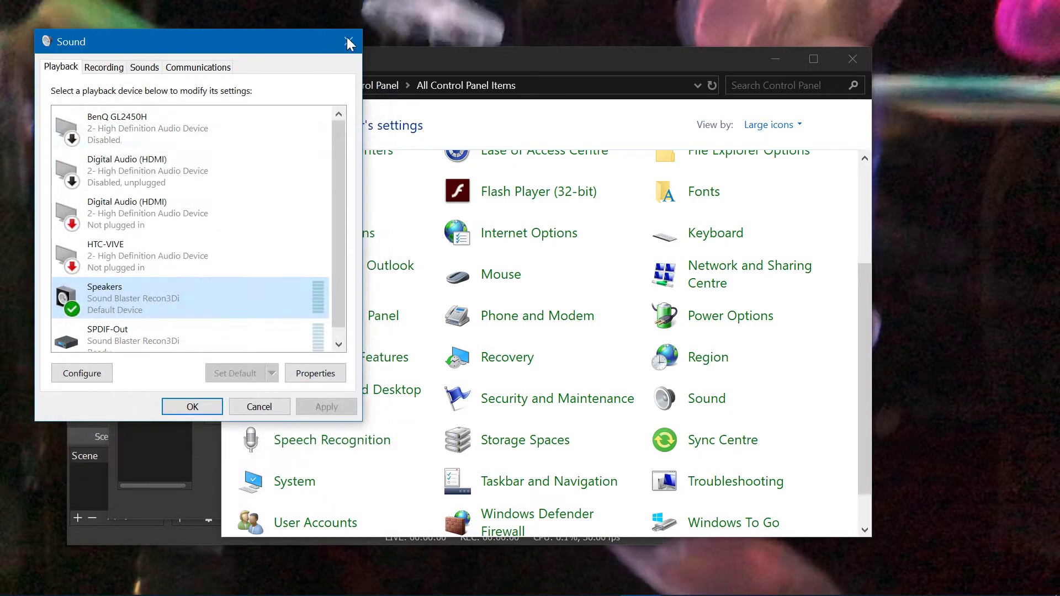
click(348, 42)
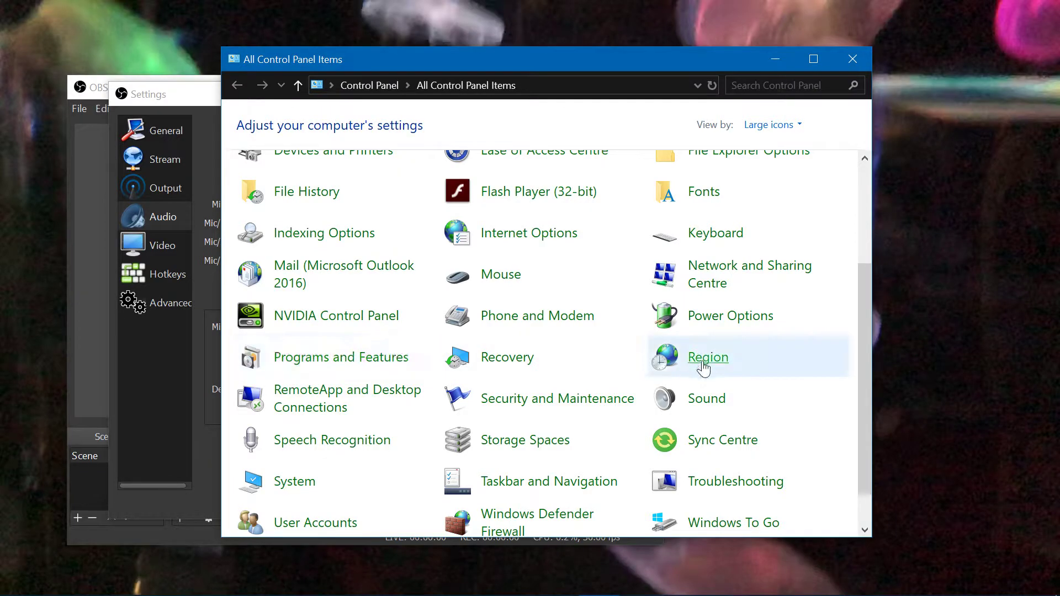
click(705, 398)
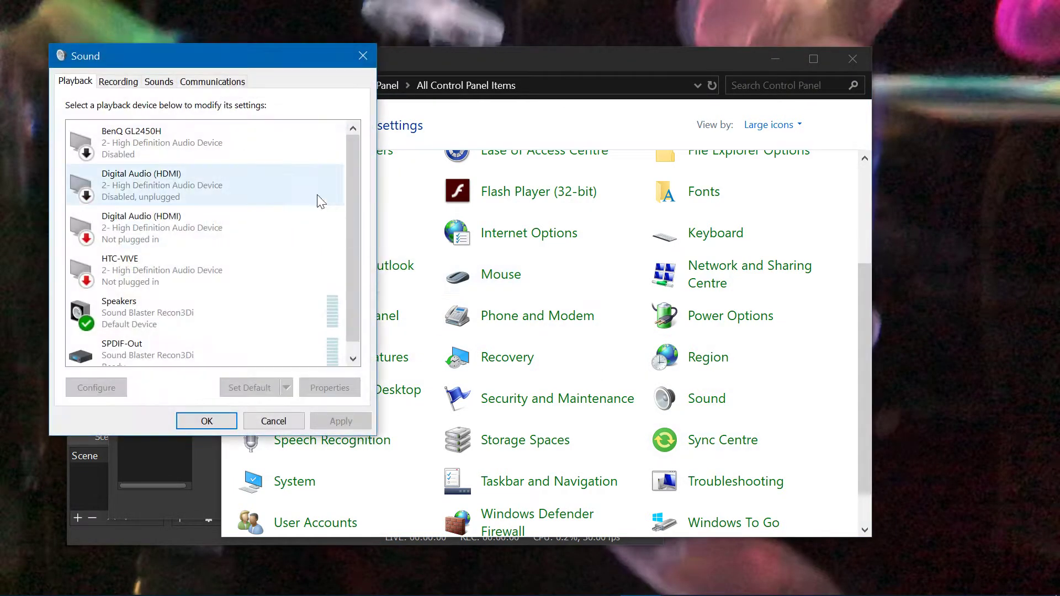
click(122, 82)
click(159, 81)
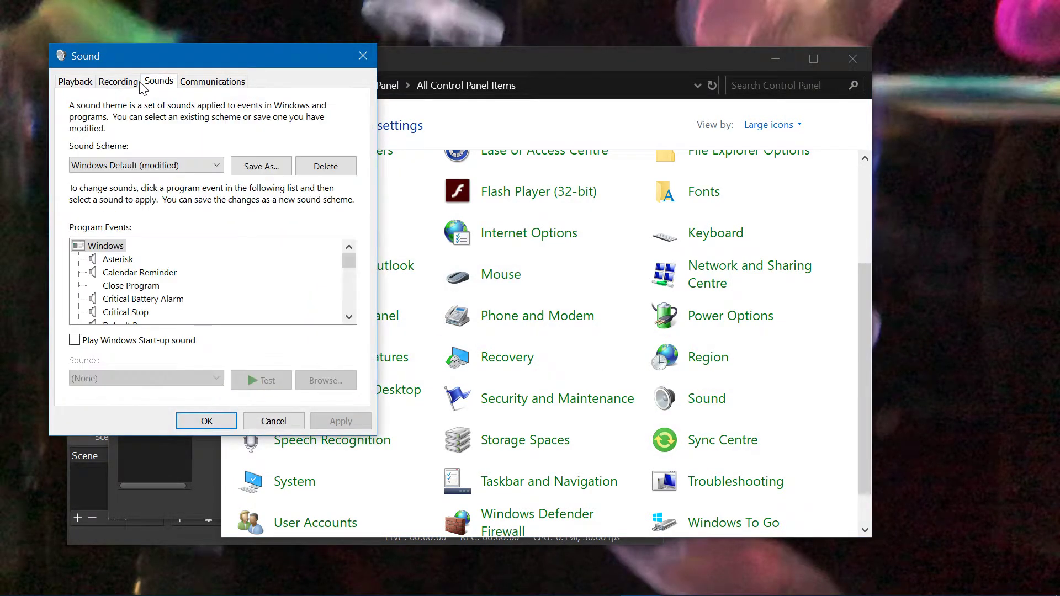
click(125, 81)
click(121, 144)
double_click(120, 143)
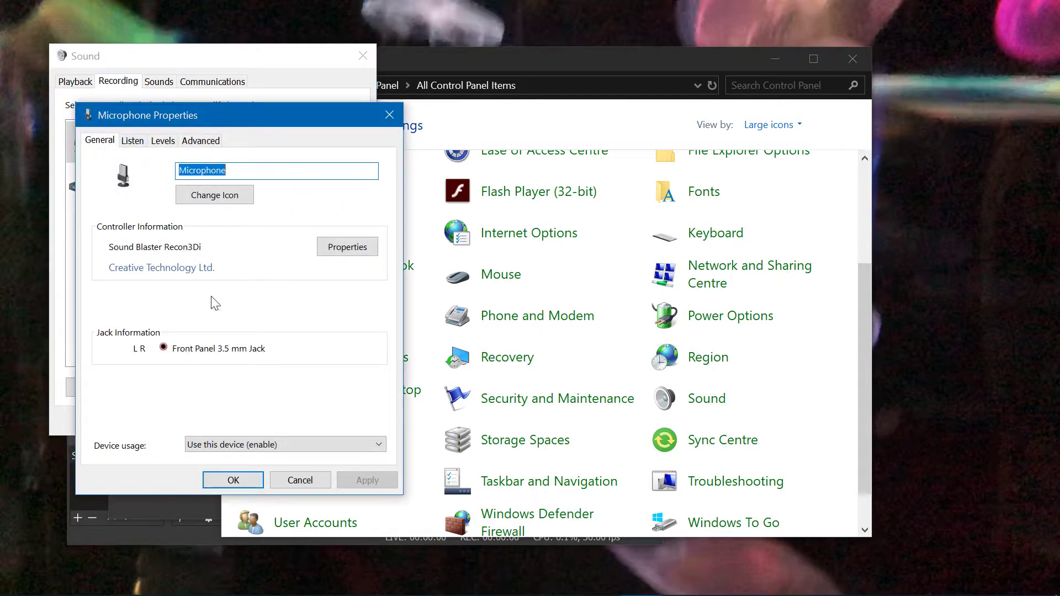
click(133, 141)
click(162, 141)
click(201, 141)
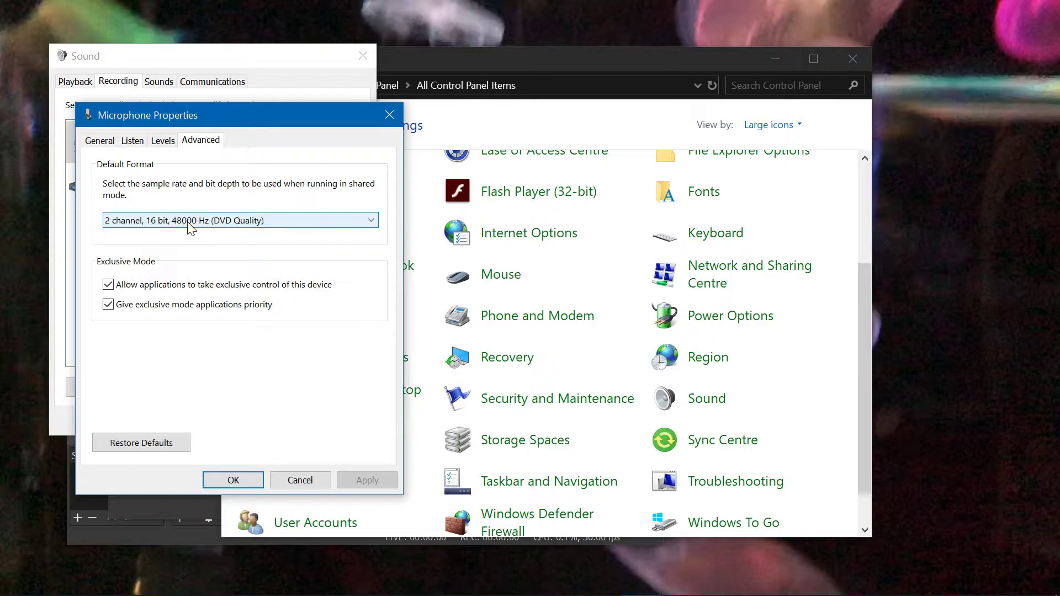
click(233, 479)
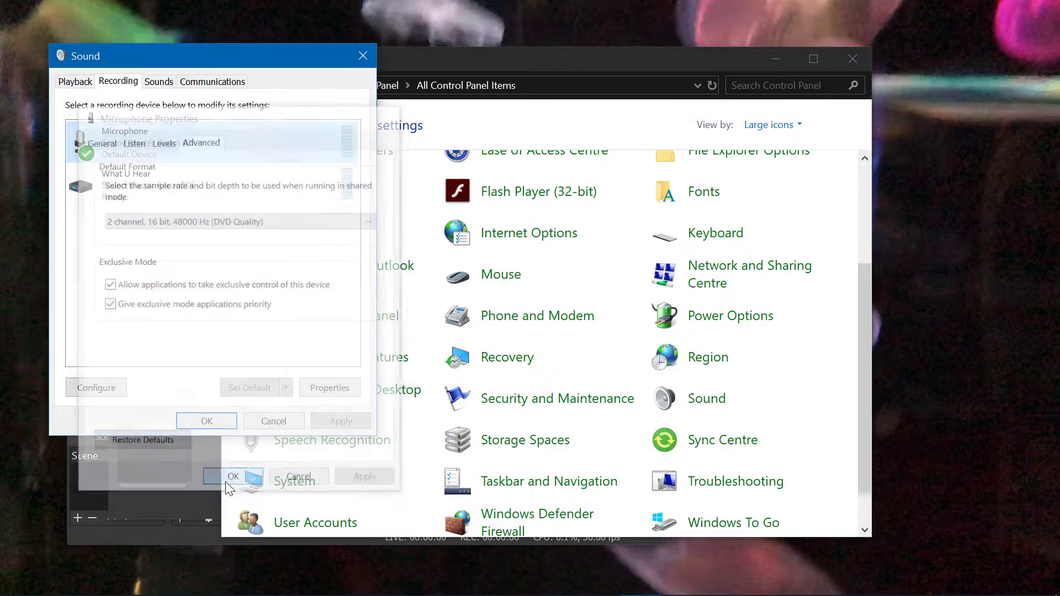
click(199, 420)
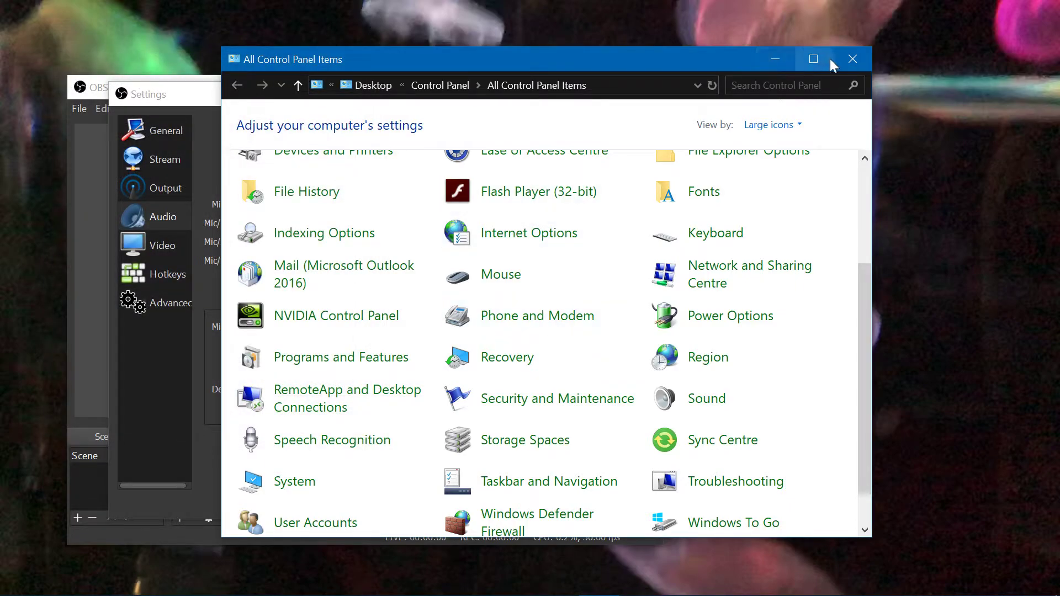
Step: Close Control Panel and show OBS's Video settings: 1920x1080 base, 1280x720 output, Bicubic, 30 FPS
click(851, 60)
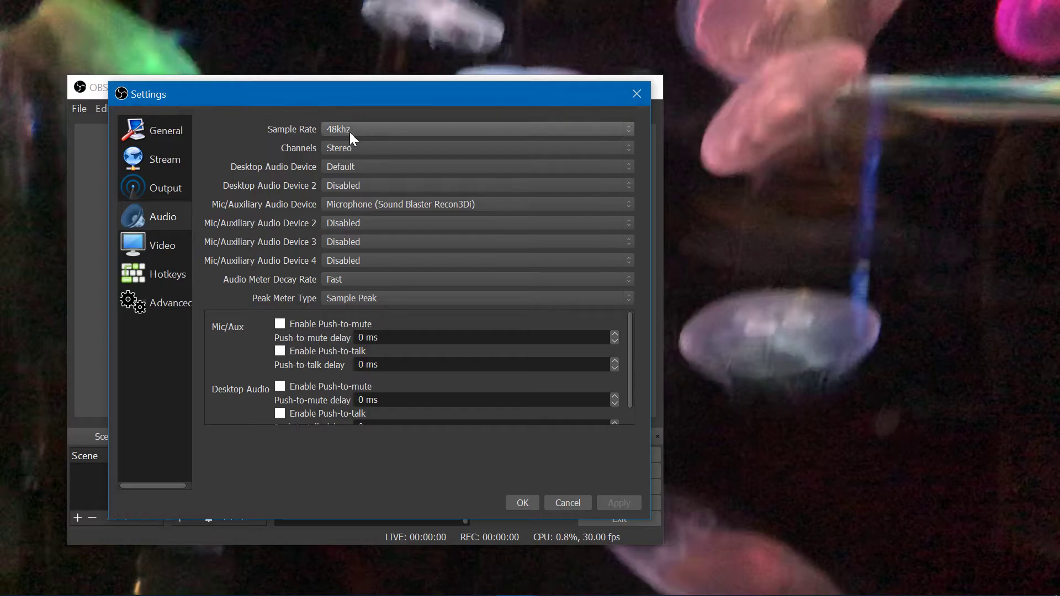
click(162, 249)
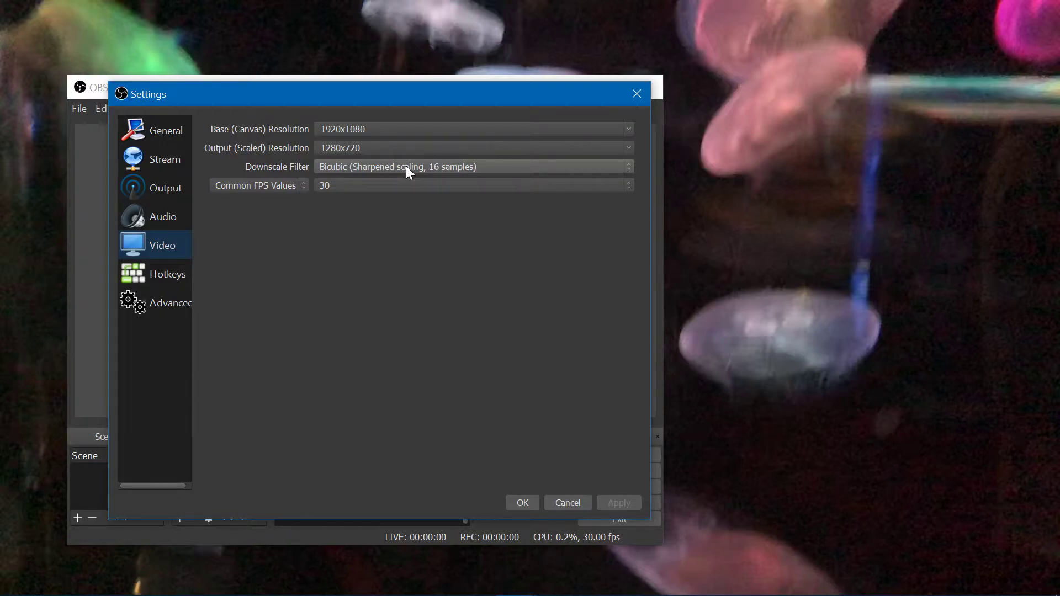
Step: Set the Lanczos downscale filter, 1920x1080 output resolution and 60 FPS, and apply
click(374, 169)
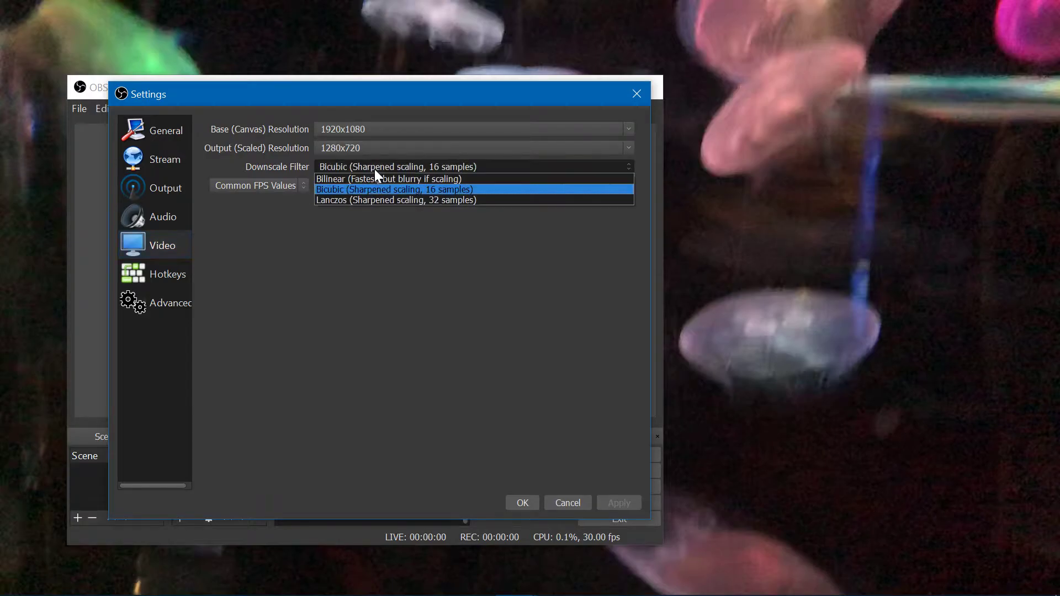
click(364, 200)
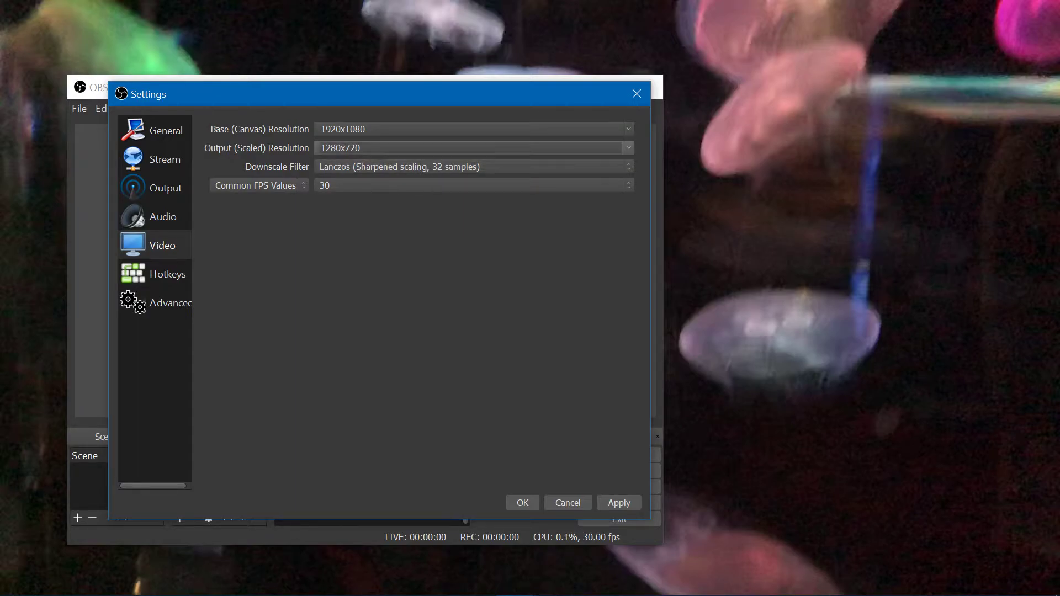
click(361, 147)
click(628, 148)
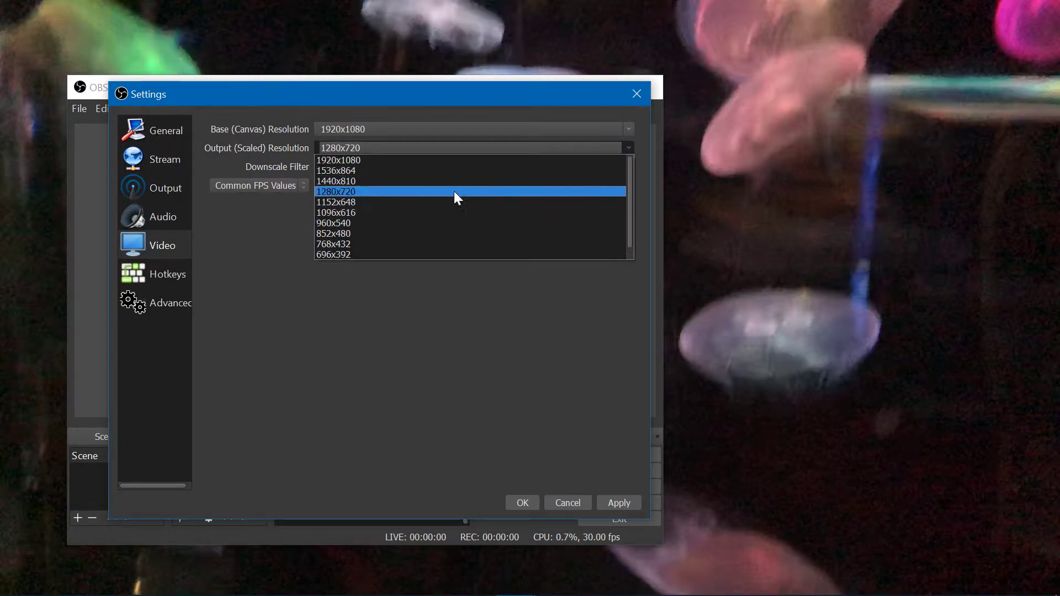
click(414, 161)
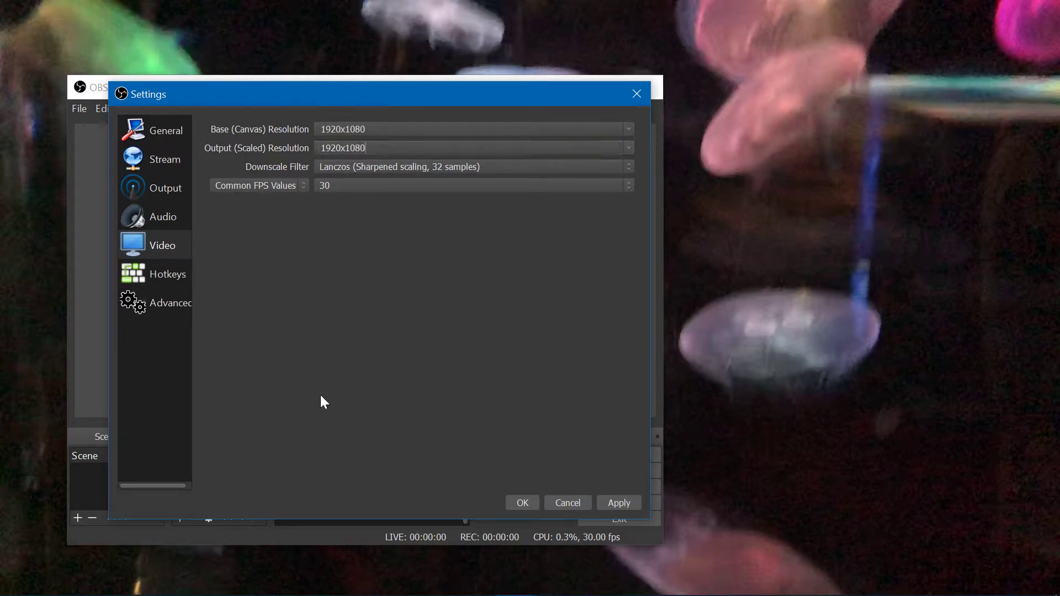
click(345, 185)
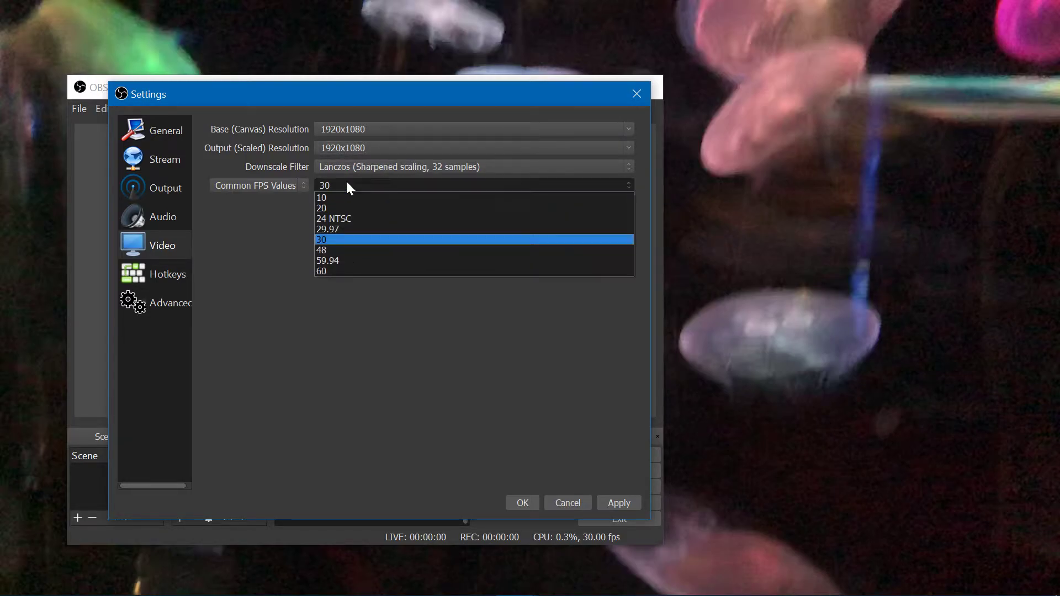
click(338, 271)
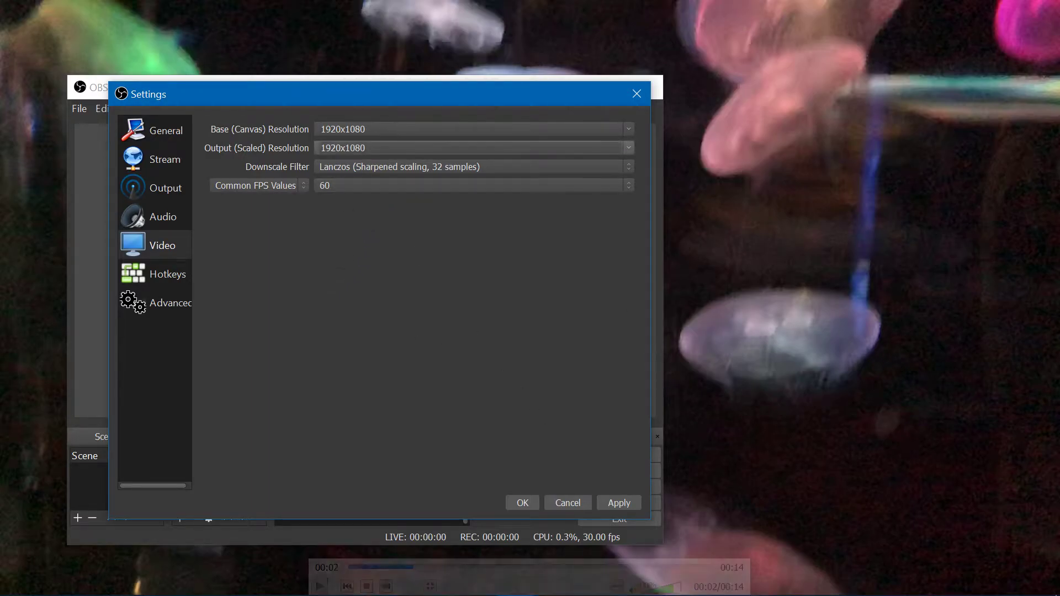
click(629, 148)
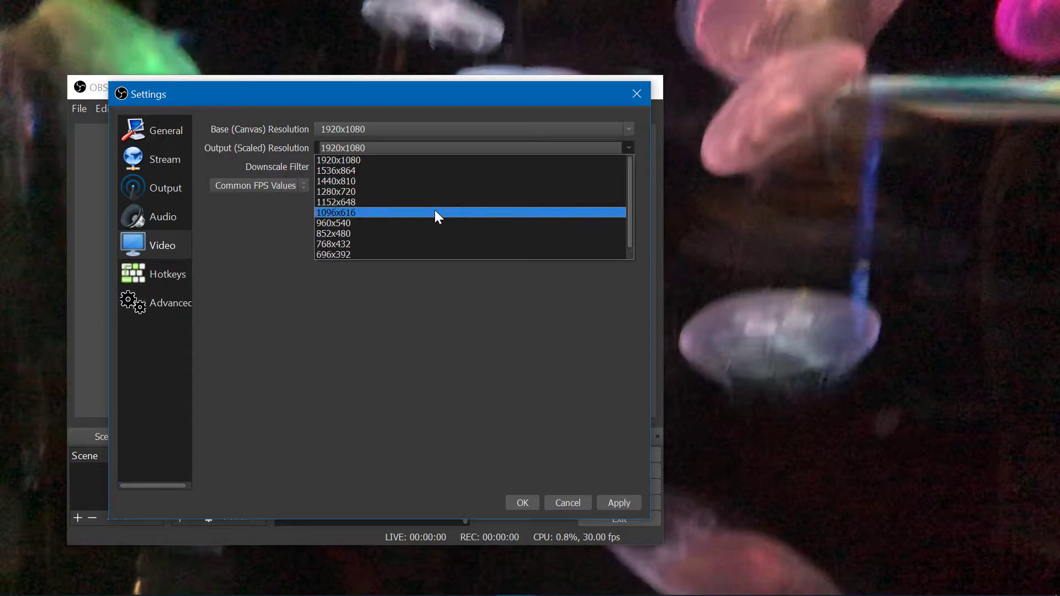
click(428, 347)
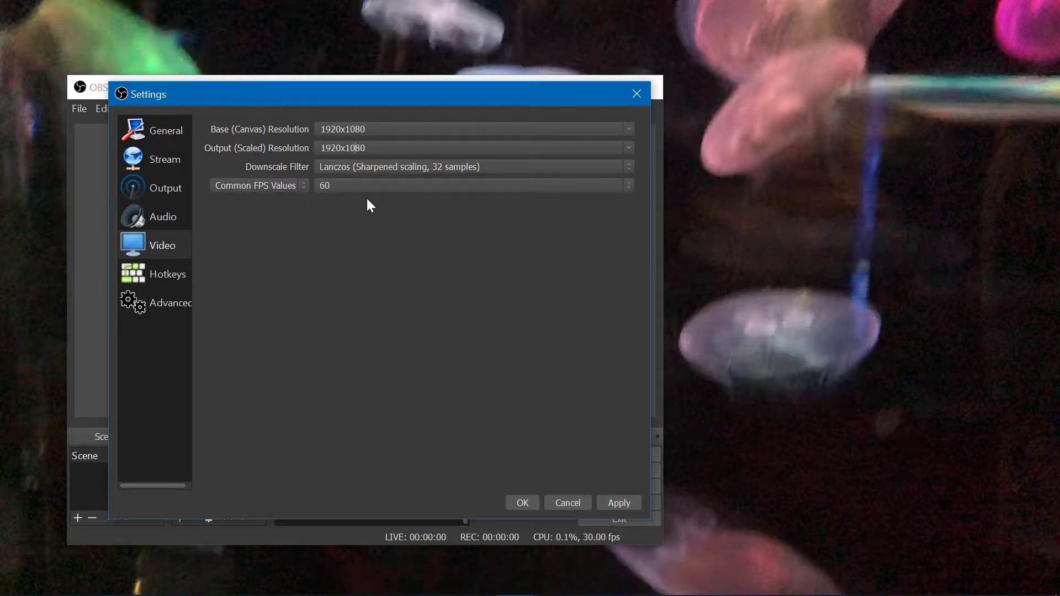
click(635, 503)
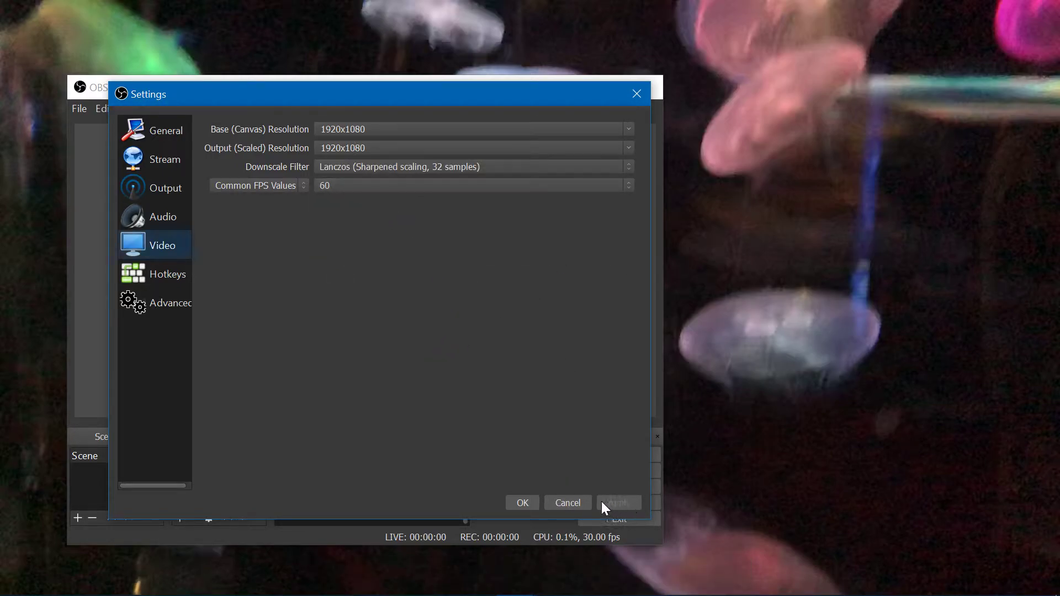
Step: Review the Hotkeys, Advanced, Audio, Output, Stream, General and Video pages, then close Settings with OK
click(155, 282)
click(156, 306)
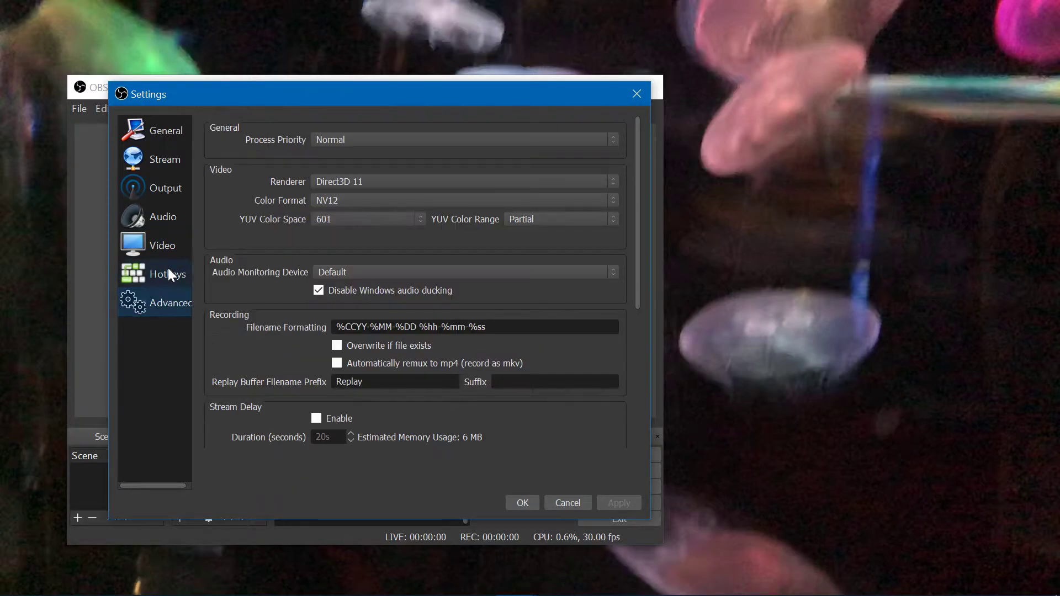
click(162, 223)
click(161, 187)
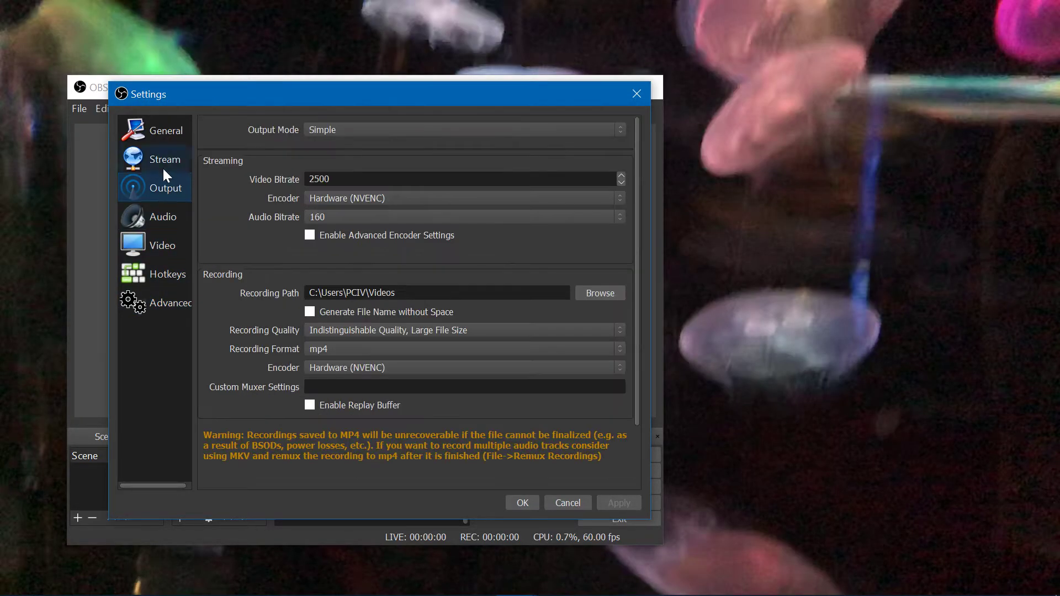
click(163, 165)
click(157, 129)
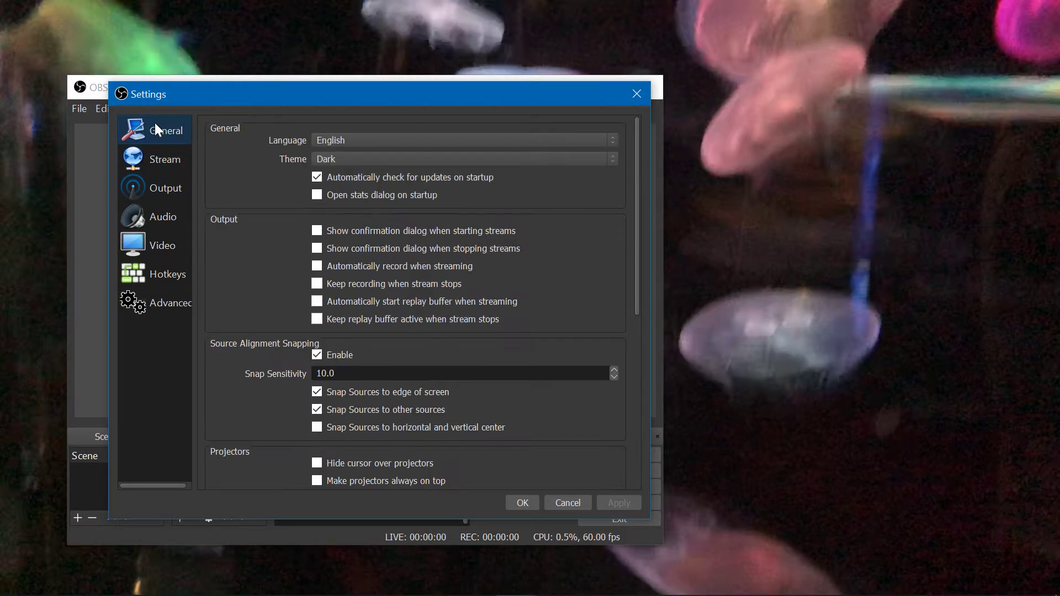
click(154, 182)
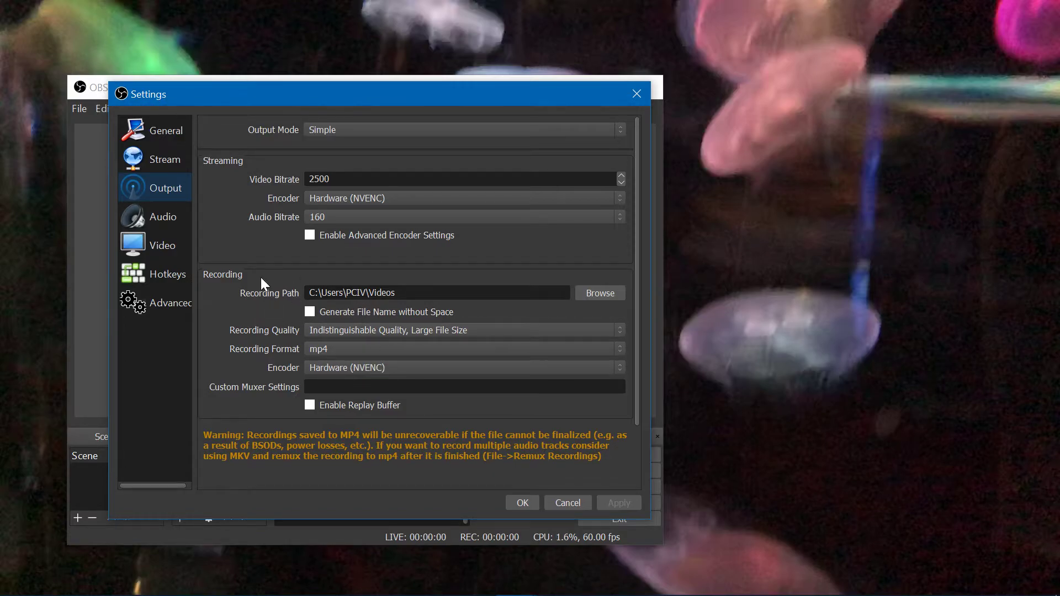
click(142, 213)
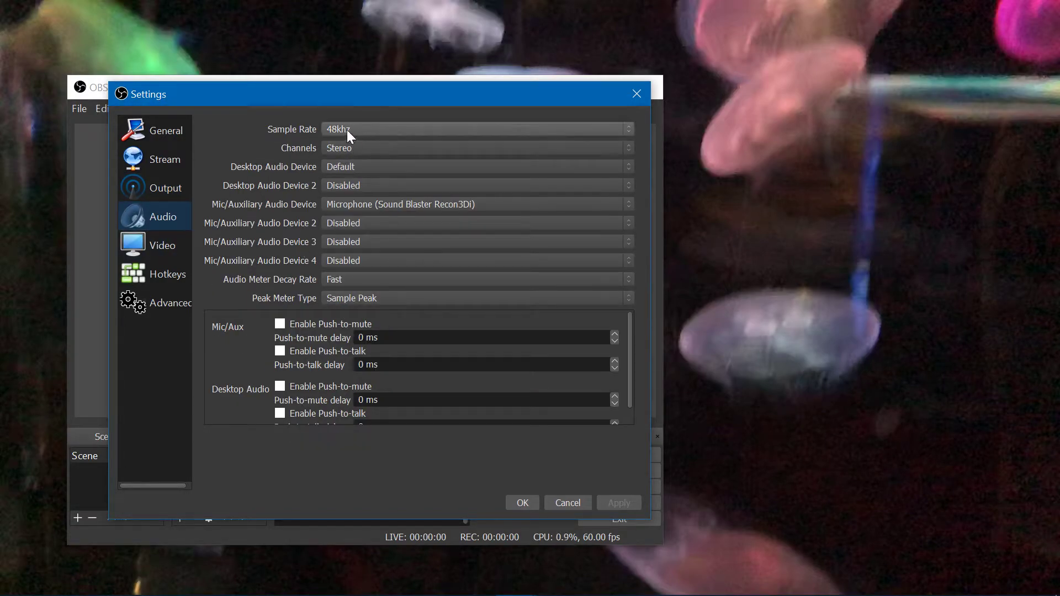
click(177, 240)
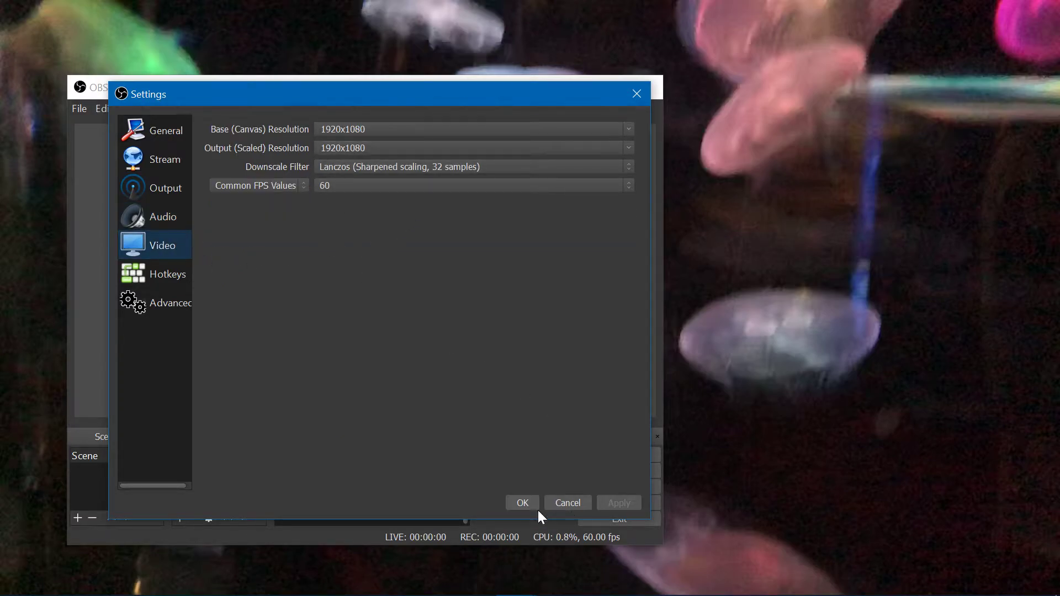
click(519, 504)
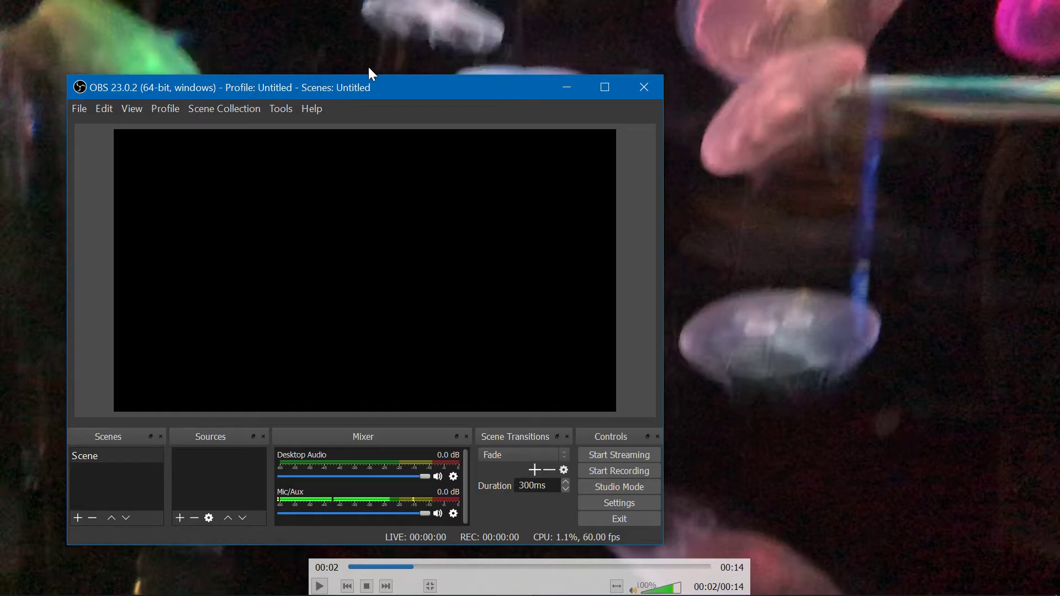
Step: Add an Audio Output Capture source that captures the Speakers (Sound Blaster Recon3Di) device
drag(310, 96, 299, 467)
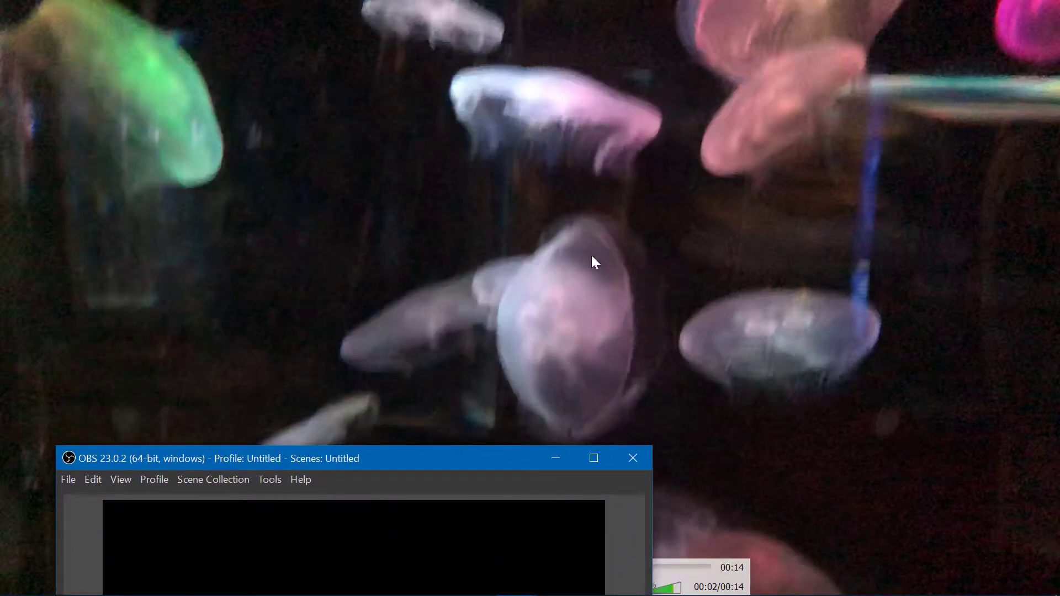
drag(422, 458, 397, 99)
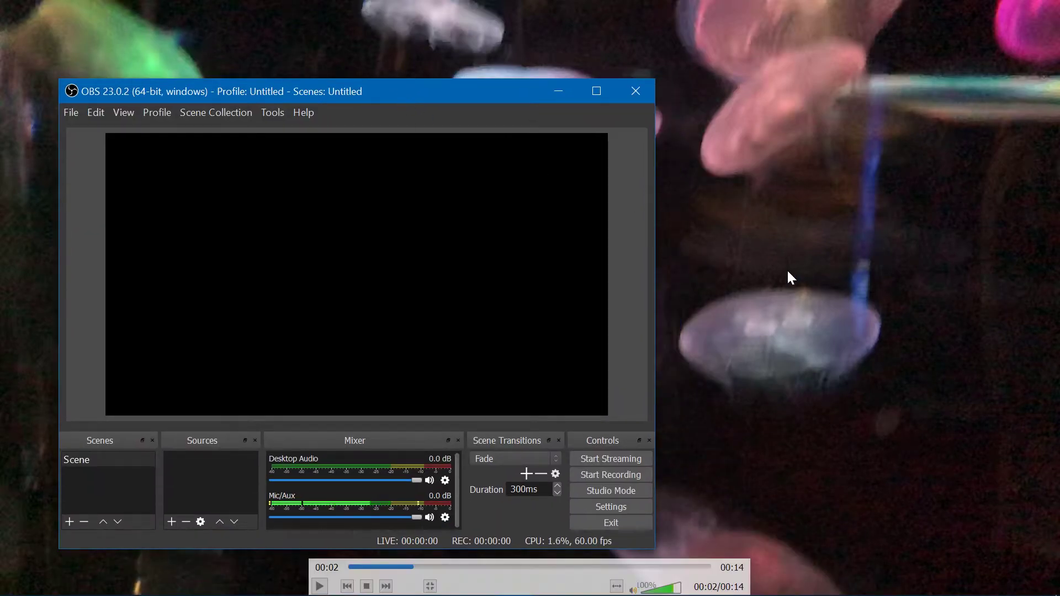
click(171, 521)
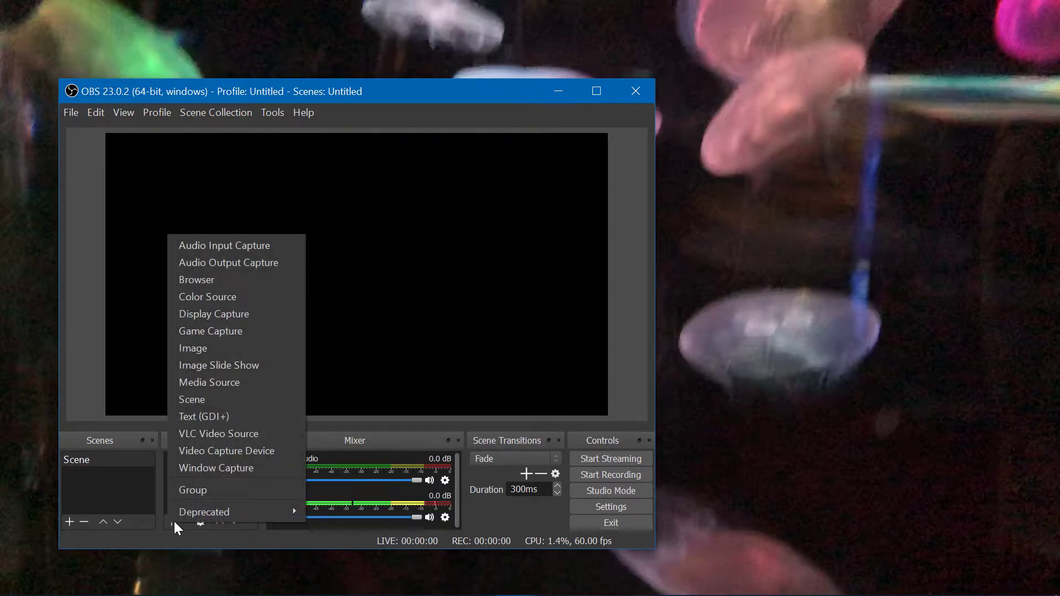
click(234, 263)
click(375, 399)
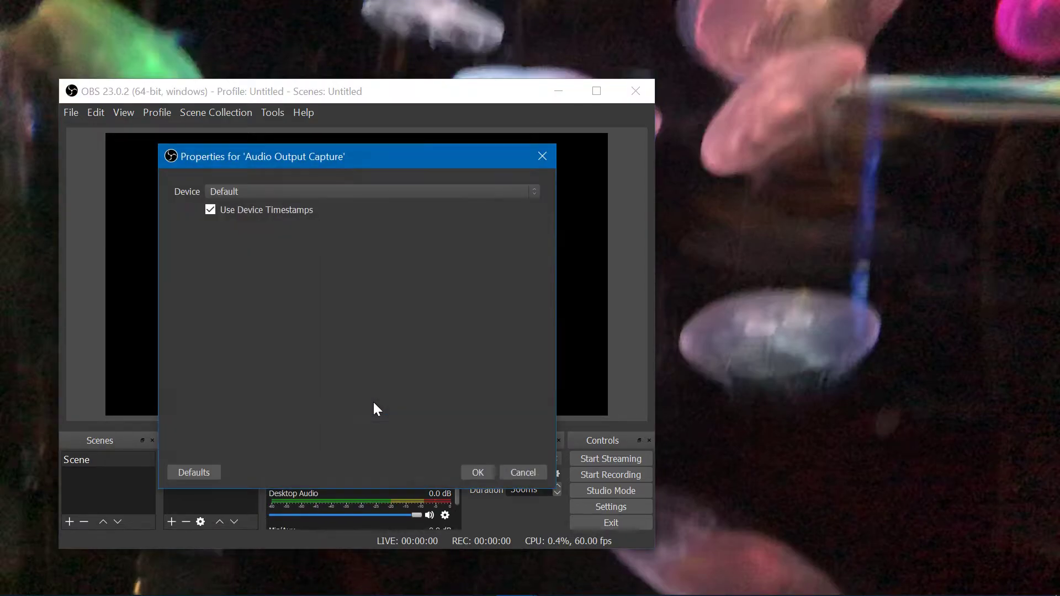
click(282, 192)
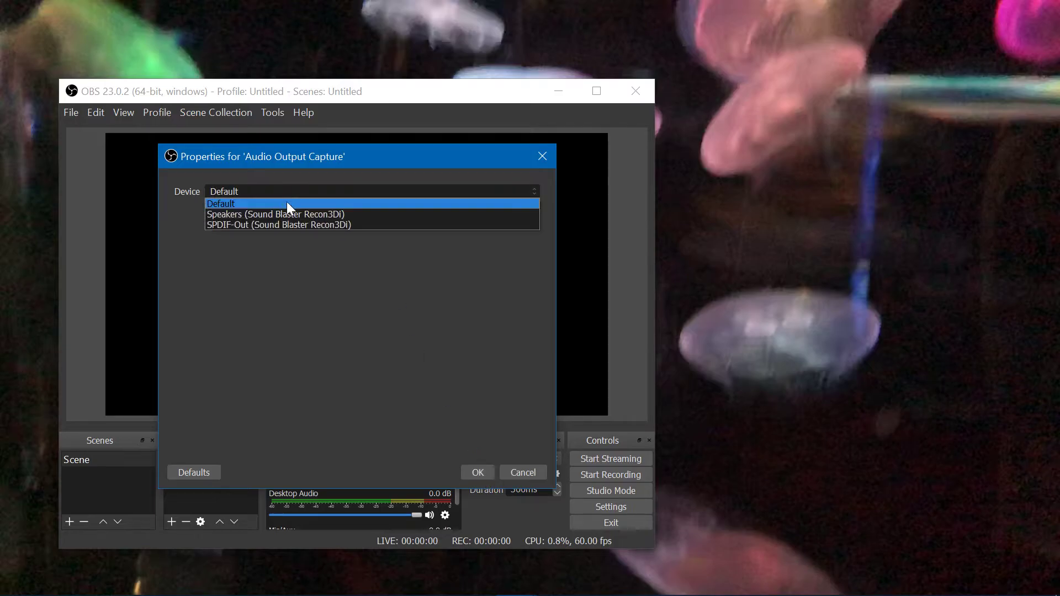
click(360, 215)
click(477, 473)
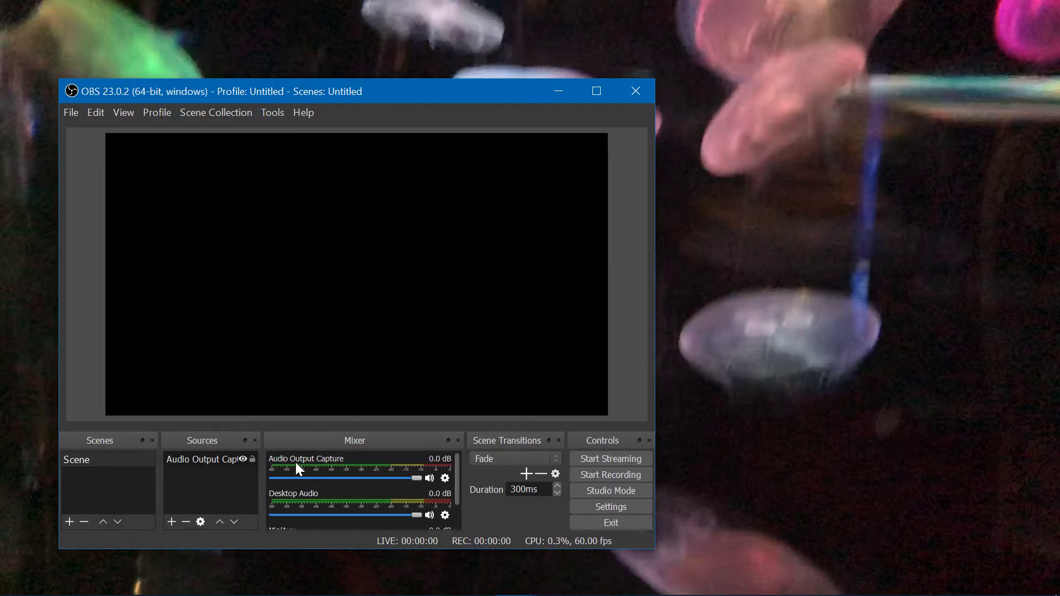
drag(338, 92, 296, 76)
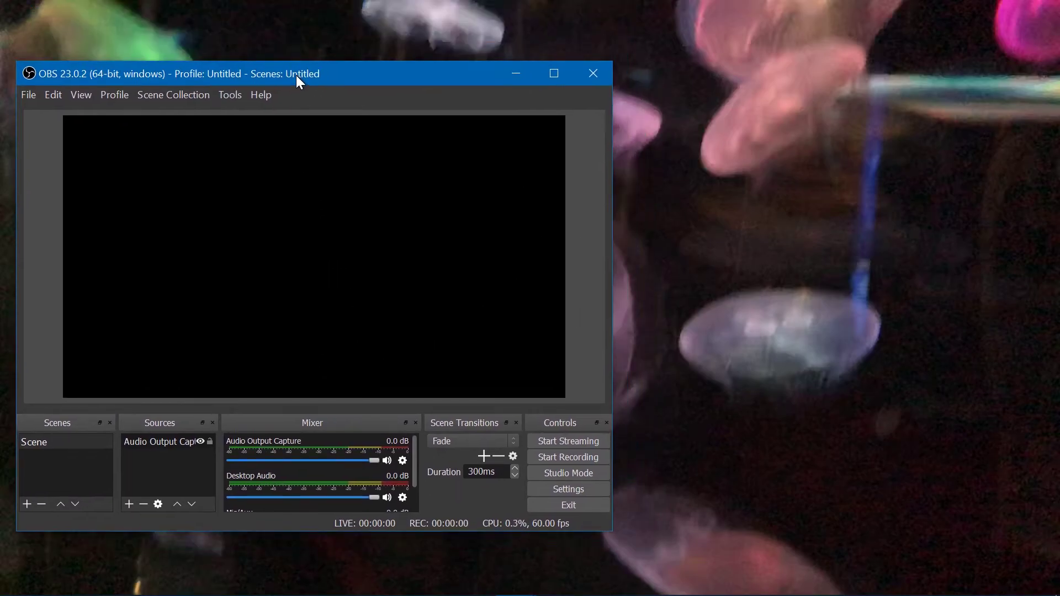
click(129, 504)
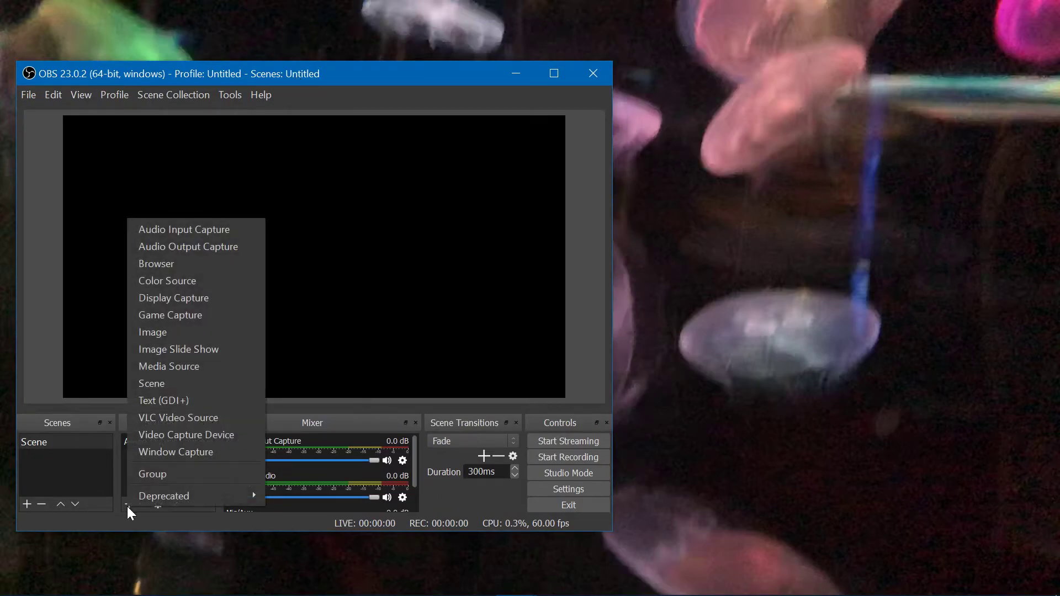
Step: Add a Display Capture source with the default name, capturing Display 1
click(215, 297)
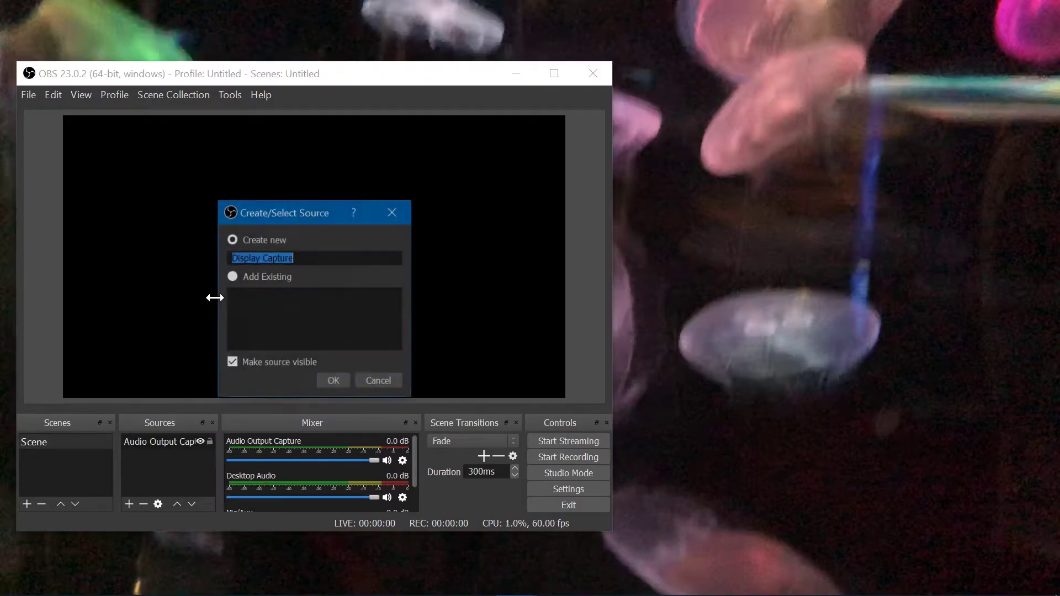
click(334, 385)
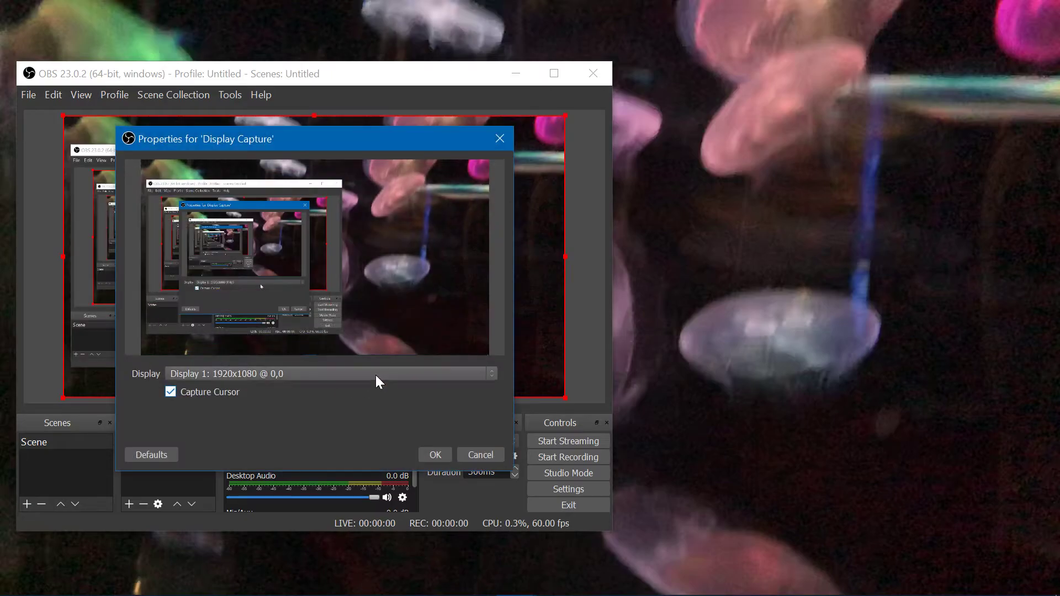
click(182, 374)
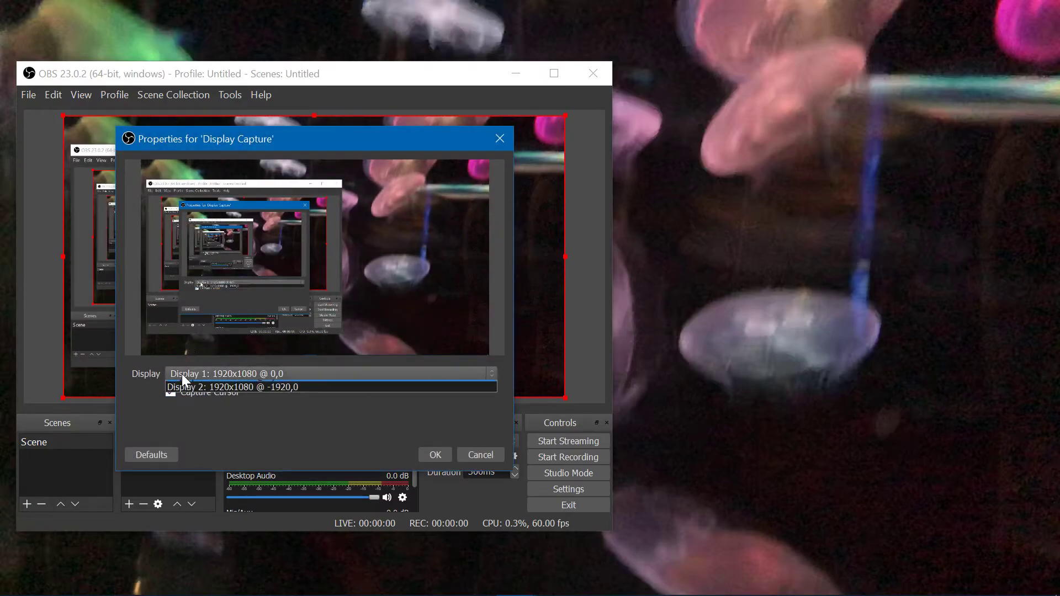
click(238, 381)
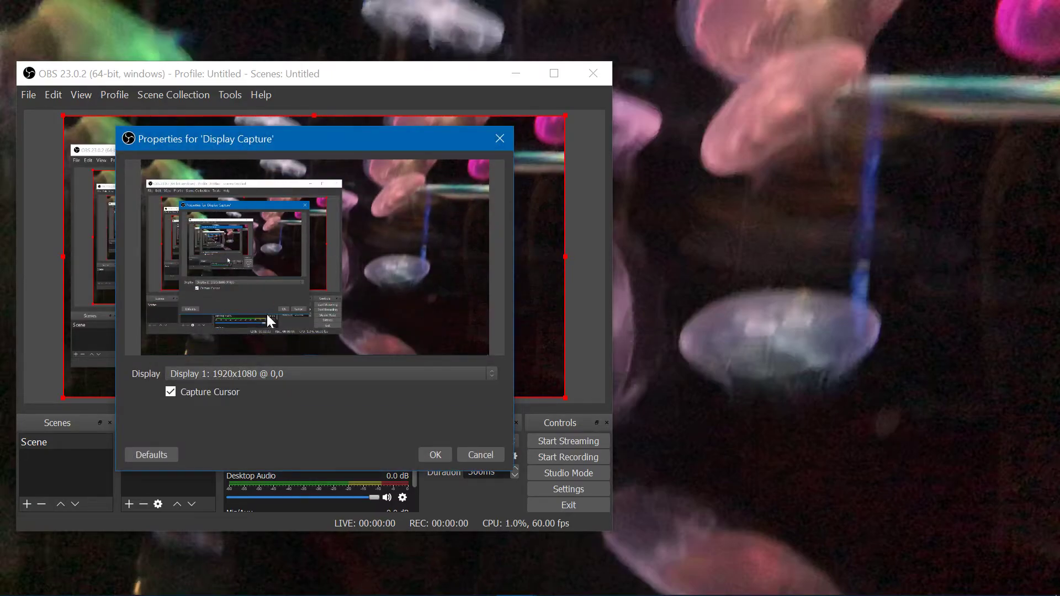
click(433, 456)
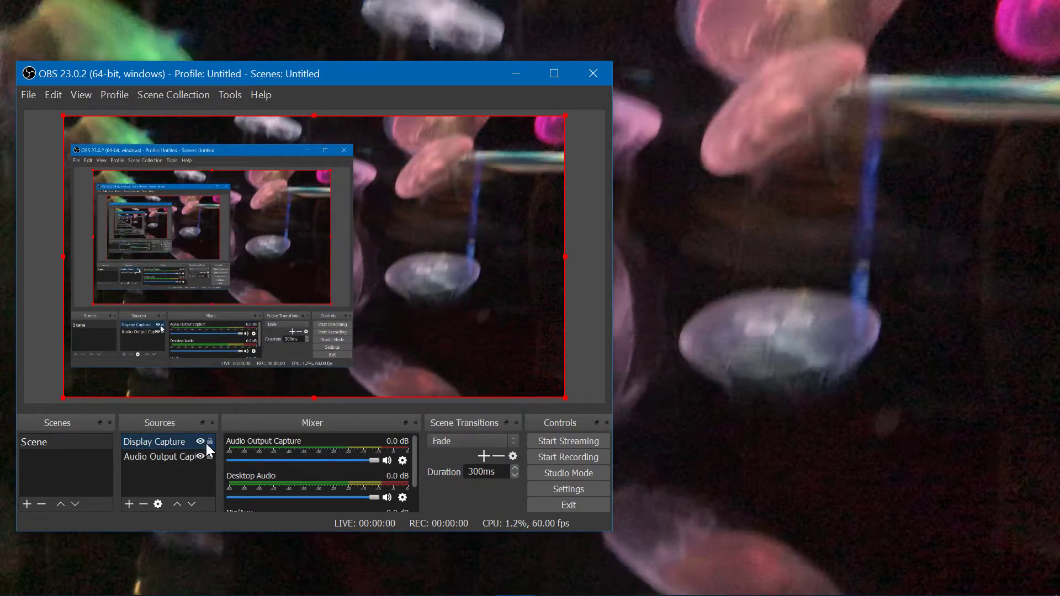
Step: Add the existing Mic/Aux input to the scene as an Audio Input Capture source
click(128, 504)
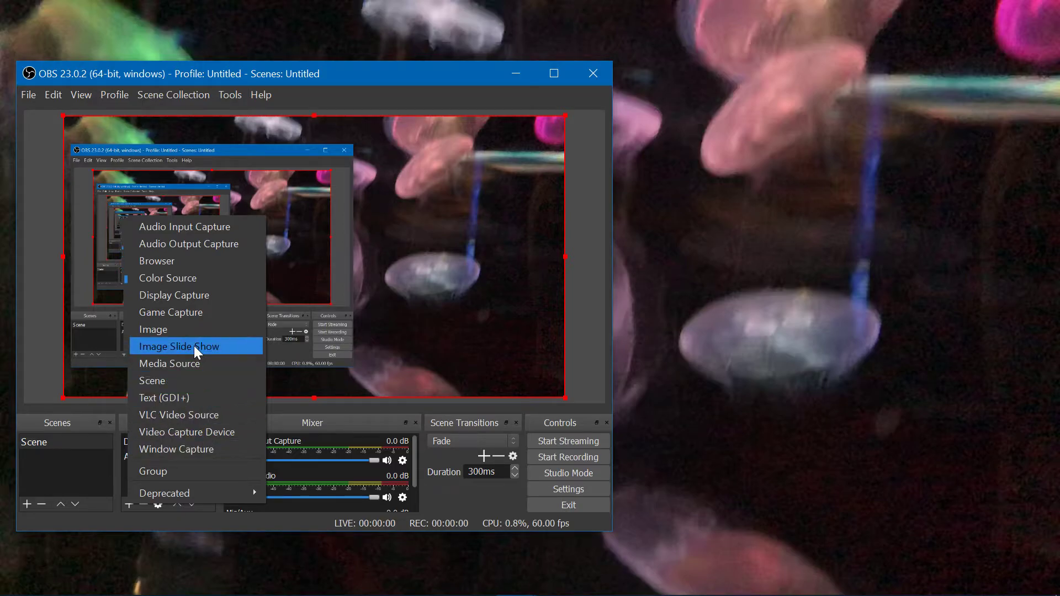
click(189, 227)
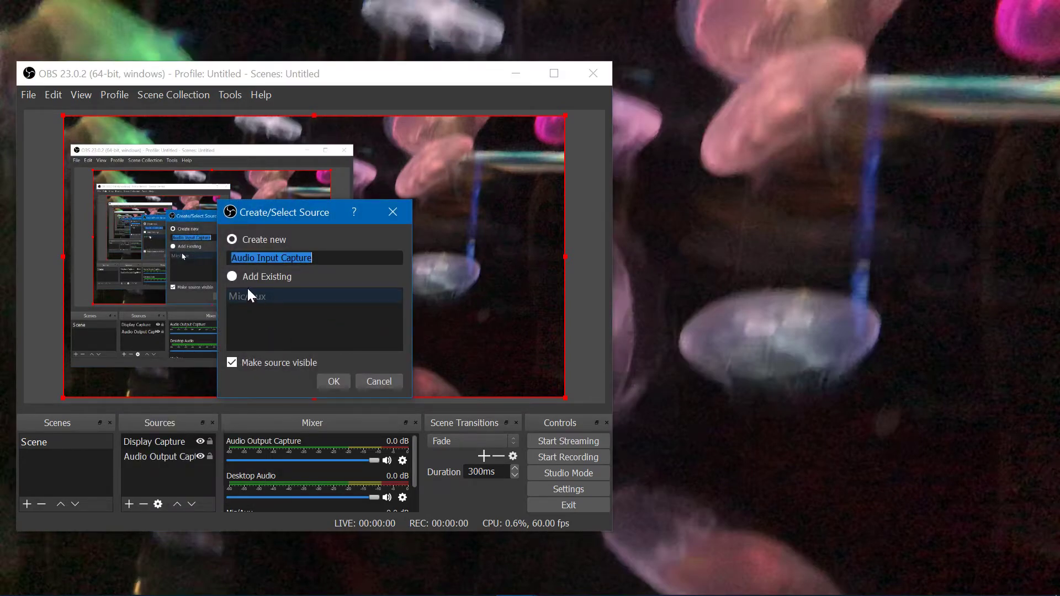
click(231, 277)
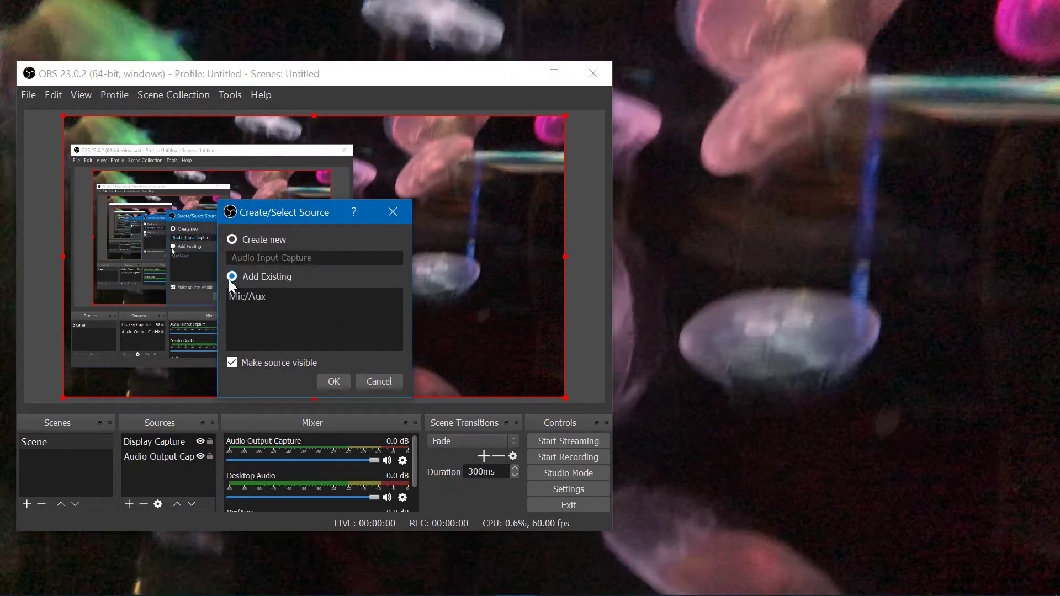
click(332, 381)
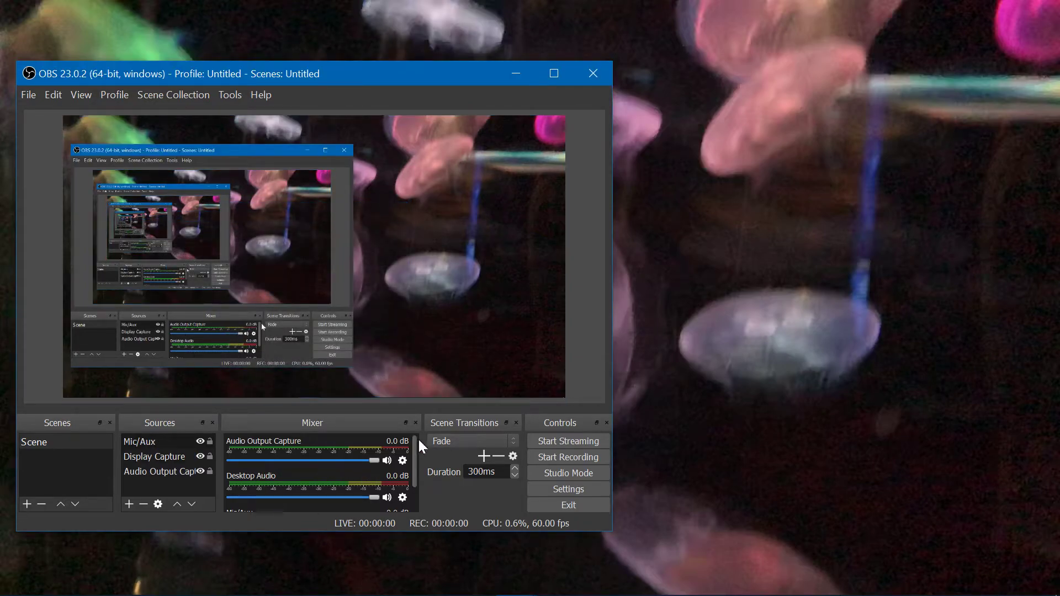
scroll(381, 467, down, 1)
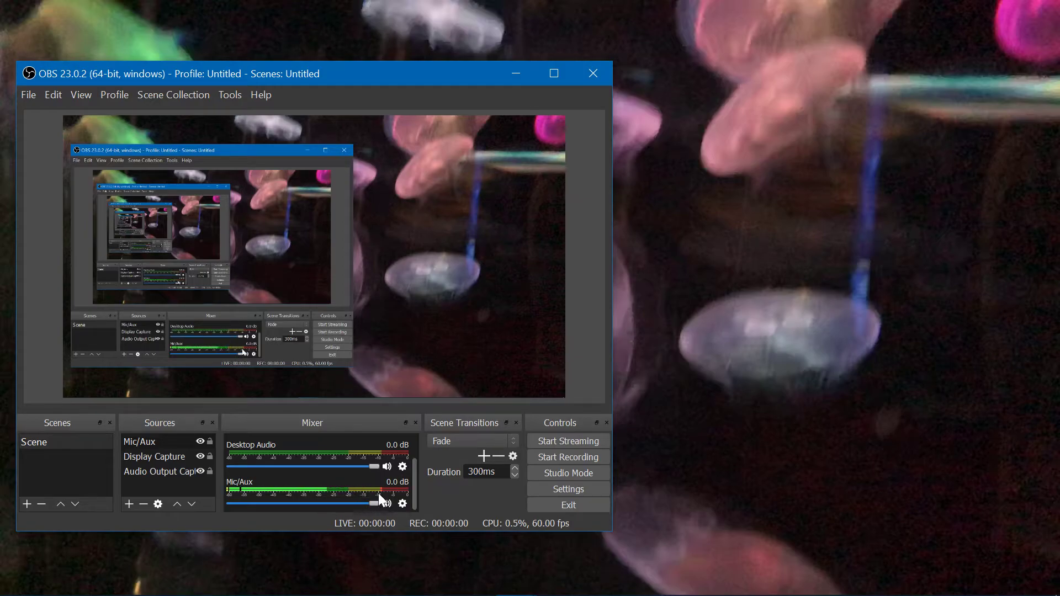
Step: Confirm Audio Output Capture properties, then keep Mic/Aux on Microphone (Sound Blaster Recon3Di)
double_click(159, 469)
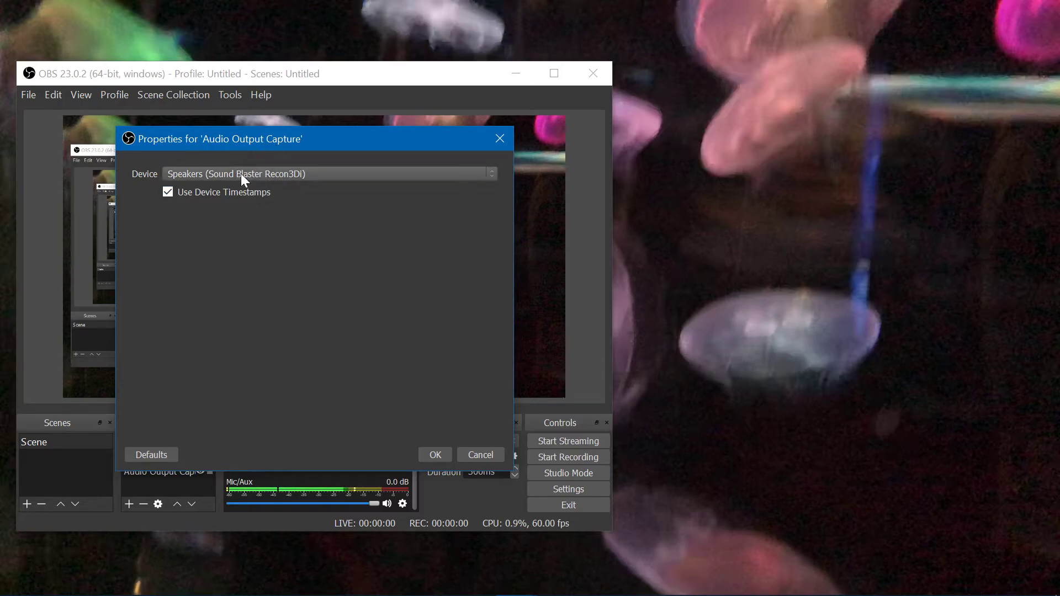
click(435, 458)
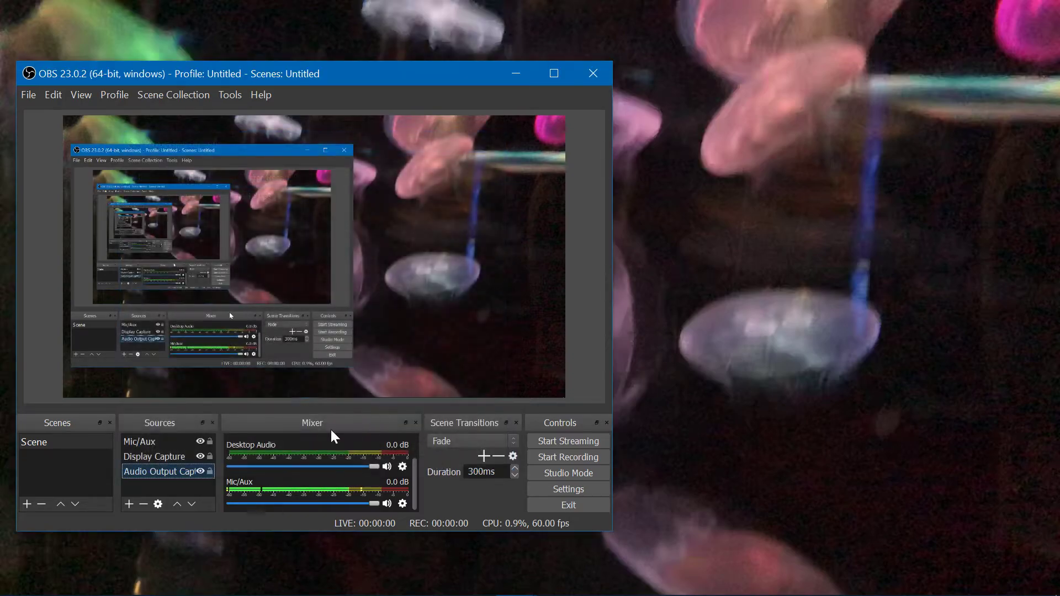
double_click(144, 443)
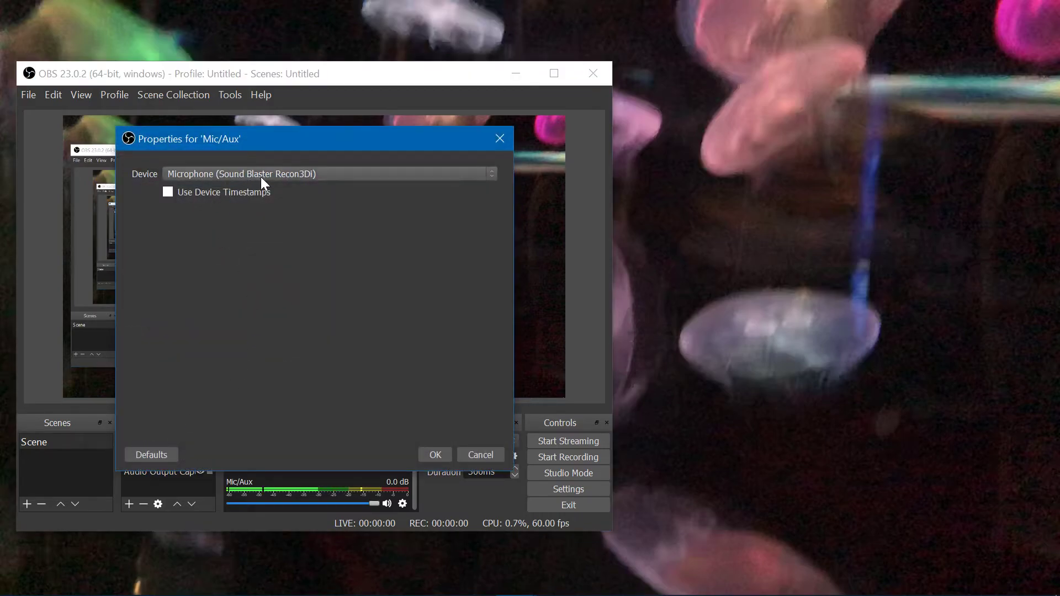
click(314, 174)
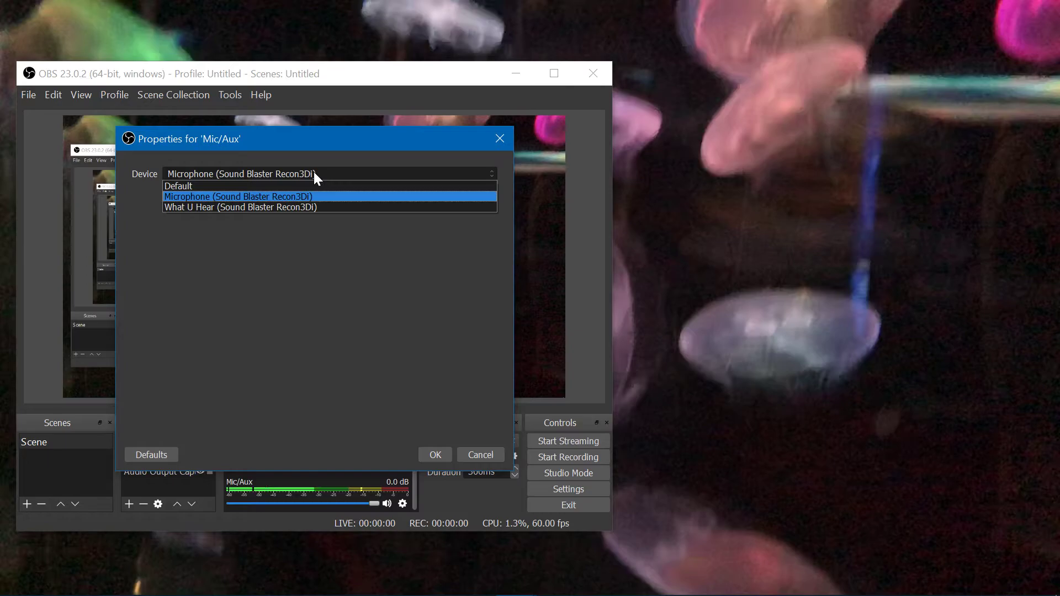
click(313, 172)
click(430, 454)
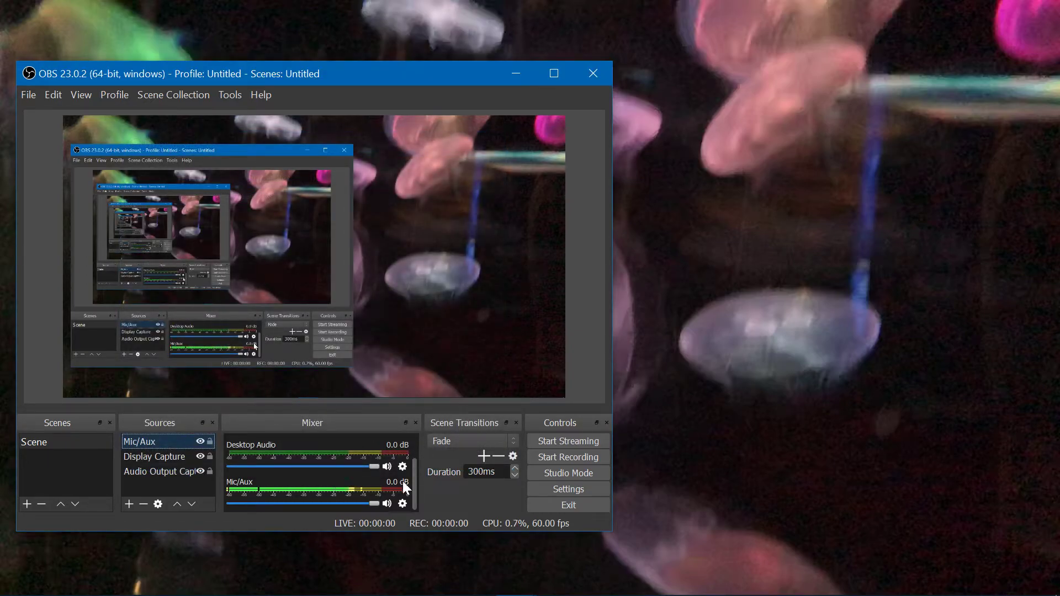
scroll(413, 496, up, 1)
scroll(419, 486, up, 2)
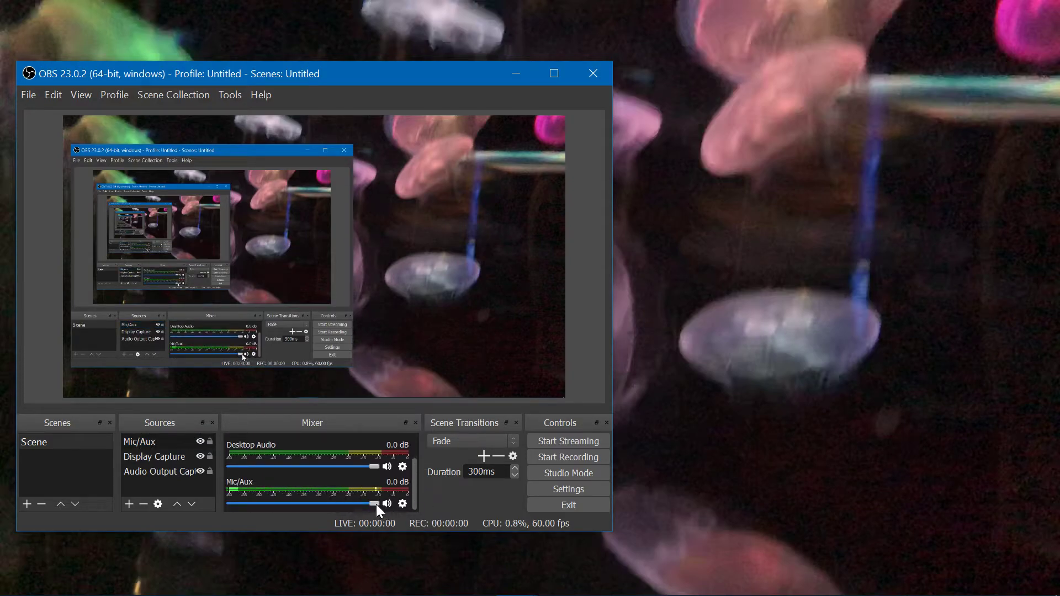
drag(372, 505, 317, 505)
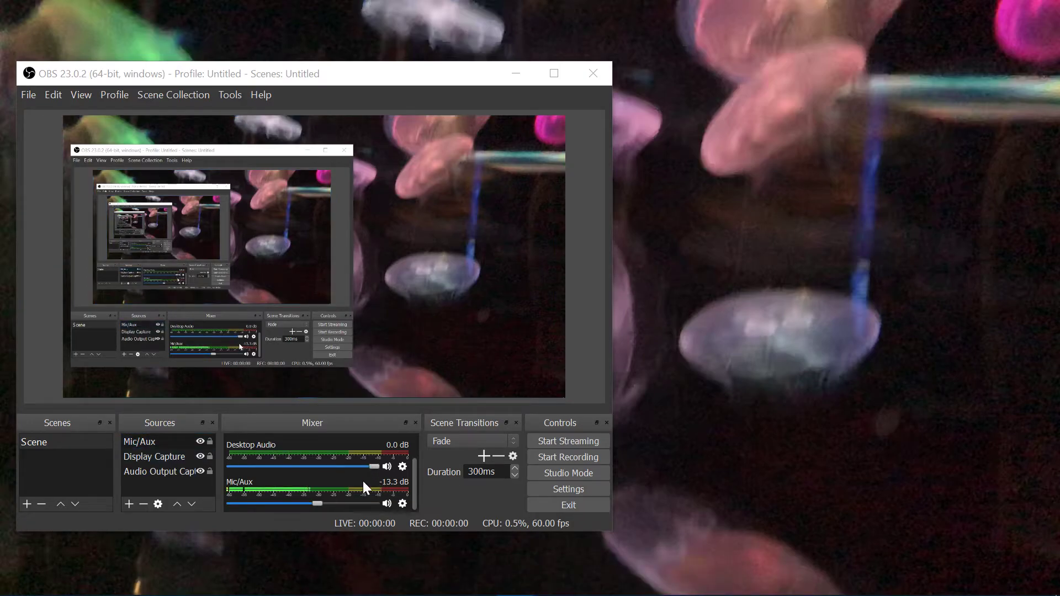
drag(317, 501, 416, 508)
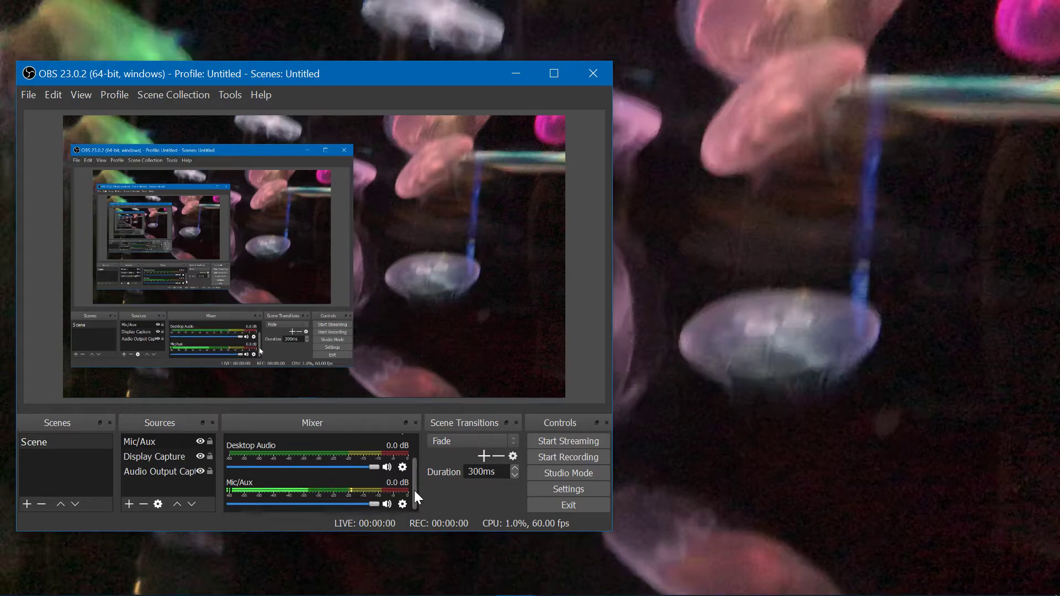
scroll(414, 490, up, 2)
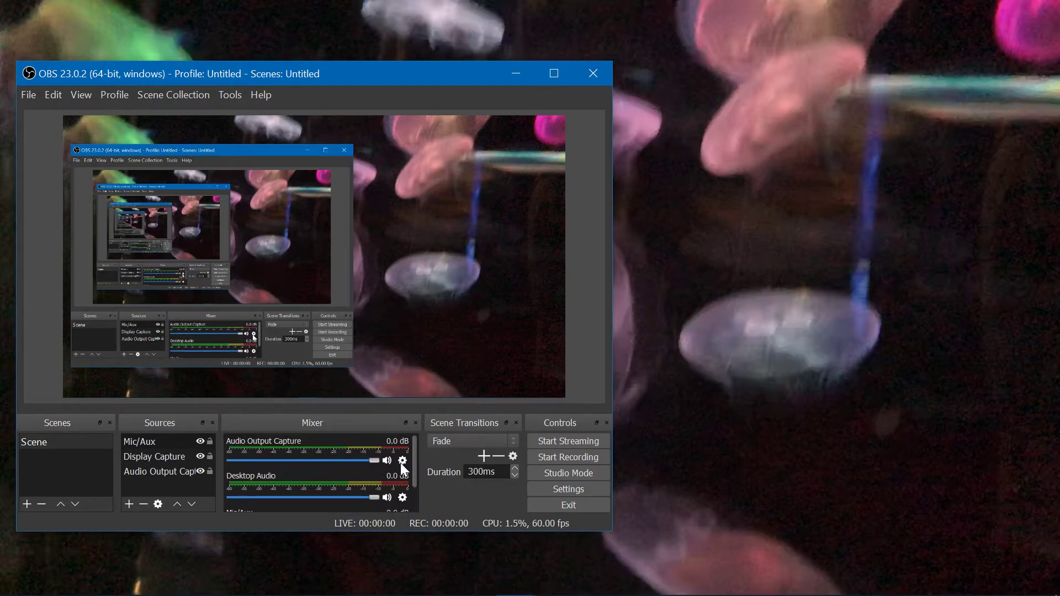
Step: Move the OBS window aside and start the jellyfish video playing in VLC
drag(388, 77, 887, 564)
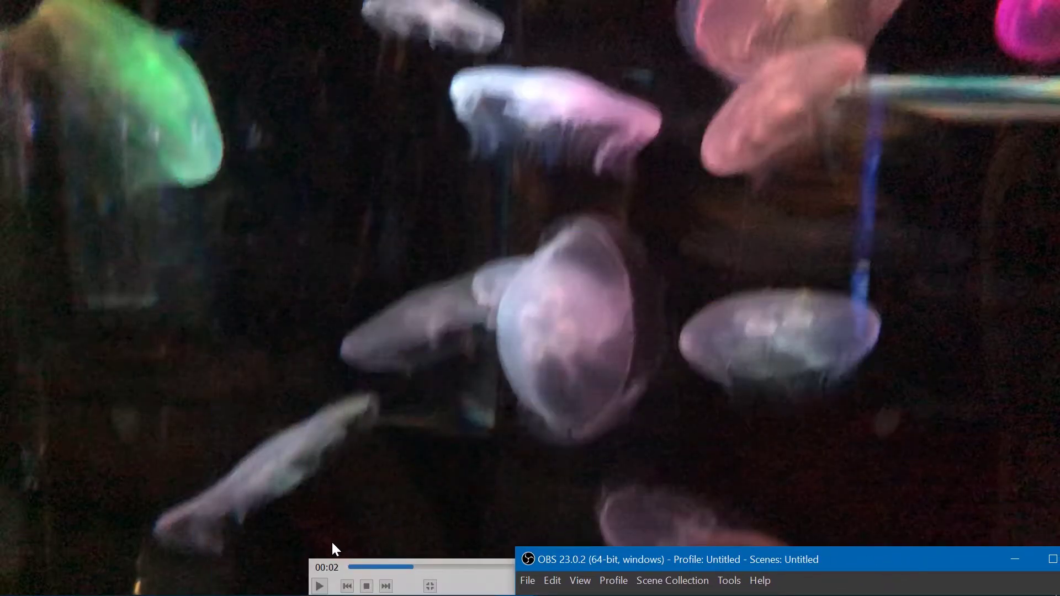
drag(569, 569, 22, 248)
click(398, 478)
click(320, 586)
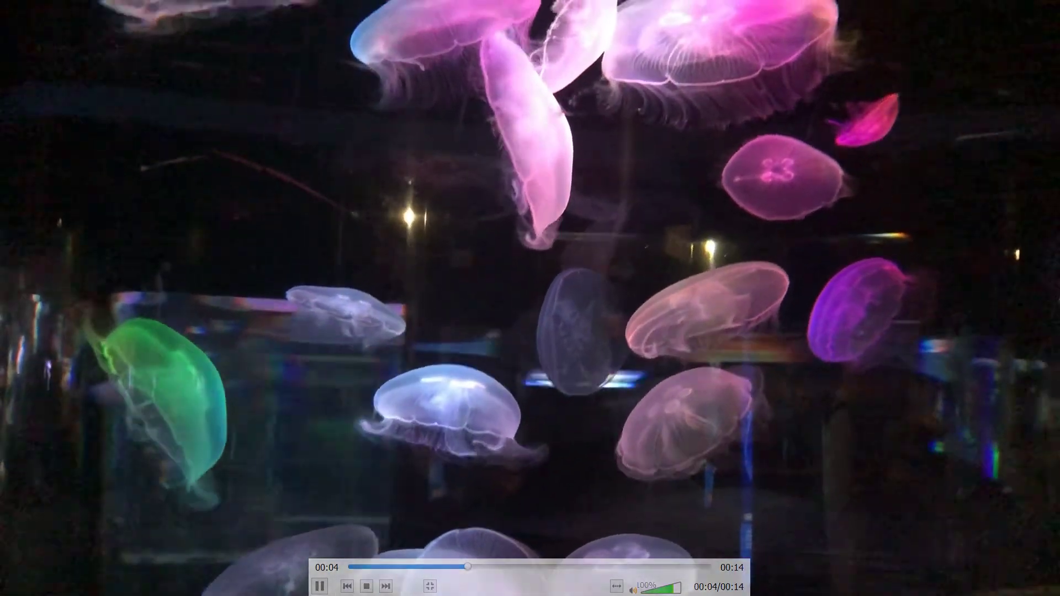
Step: Return to OBS and move its window back toward the centre
key(alt+Tab)
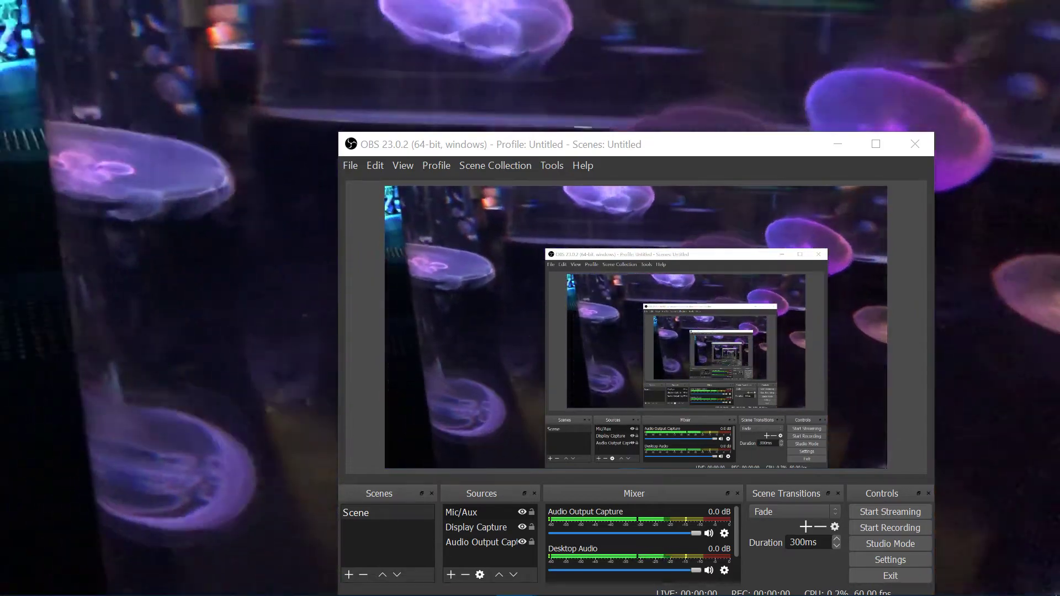
mouse_move(267, 455)
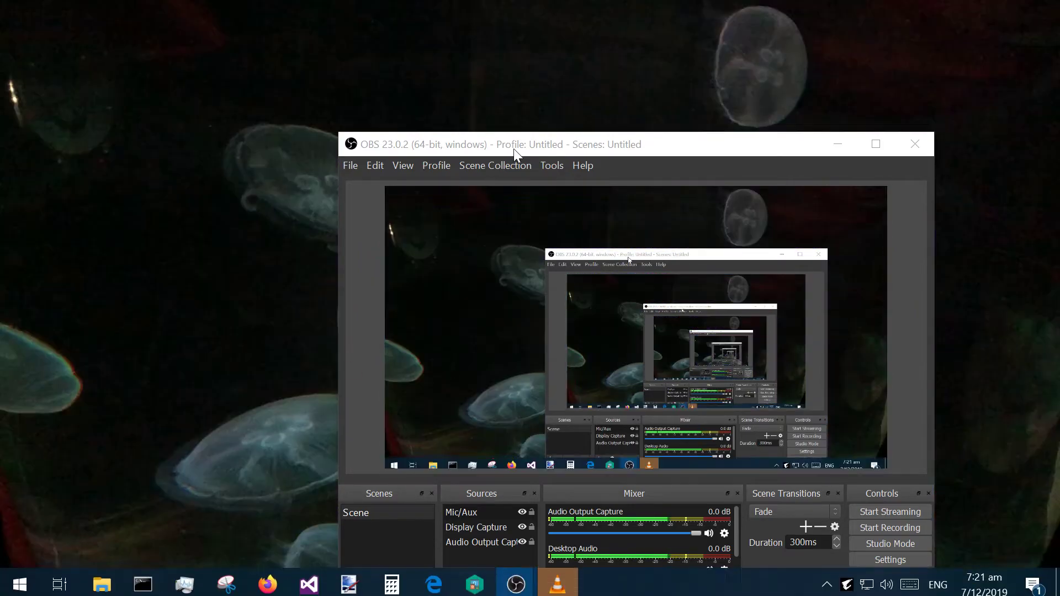
drag(542, 145, 392, 77)
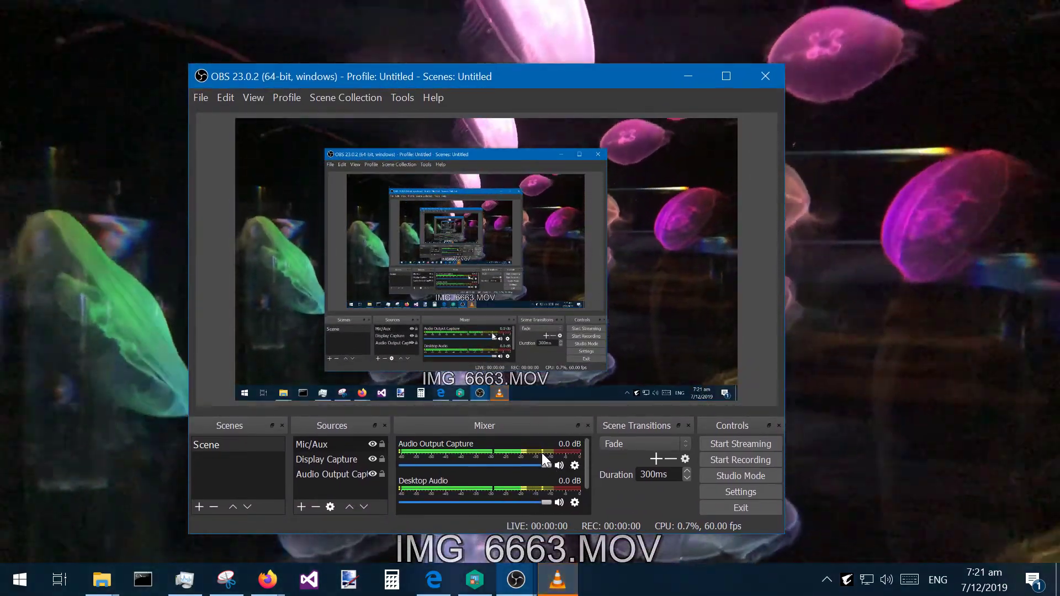
Step: Raise VLC's volume to 160% and lower the Audio Output Capture fader to -6.1 dB
click(905, 456)
scroll(906, 458, up, 12)
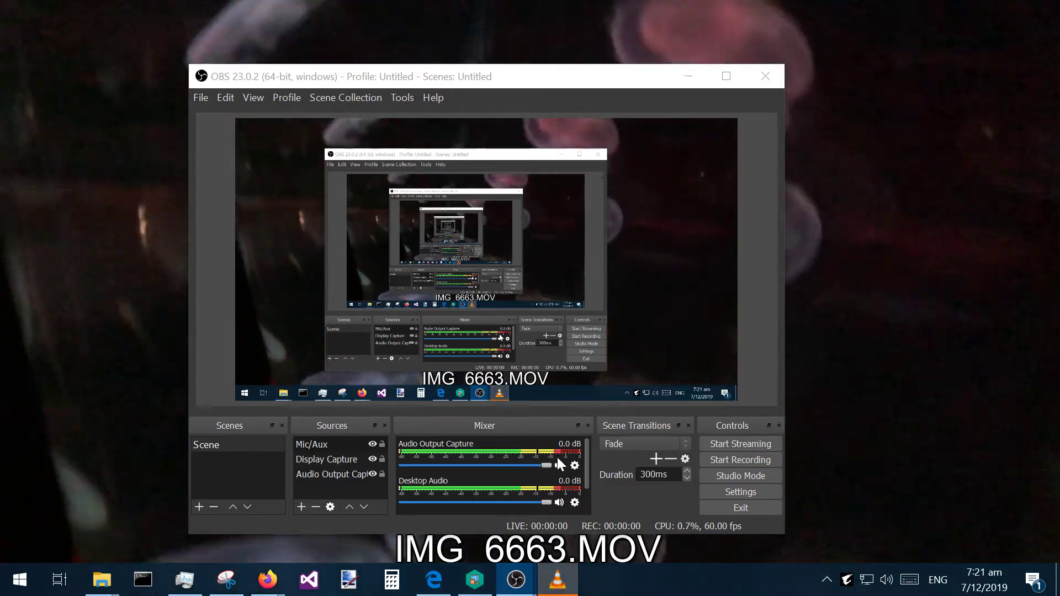
drag(546, 465, 516, 479)
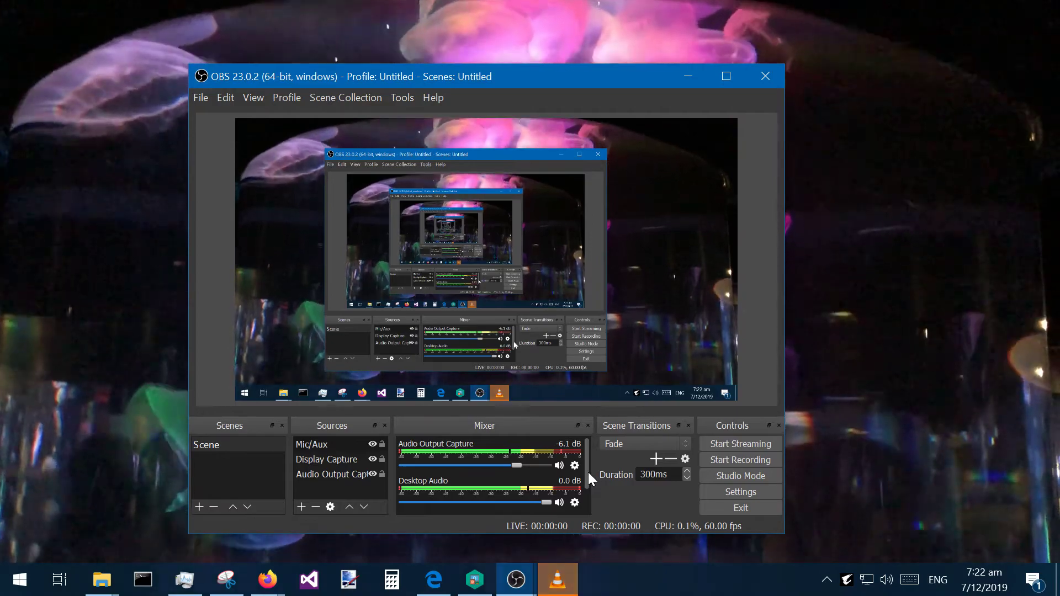
Step: Mute Desktop Audio in the mixer and move the OBS window down to uncover the video
drag(588, 472, 590, 504)
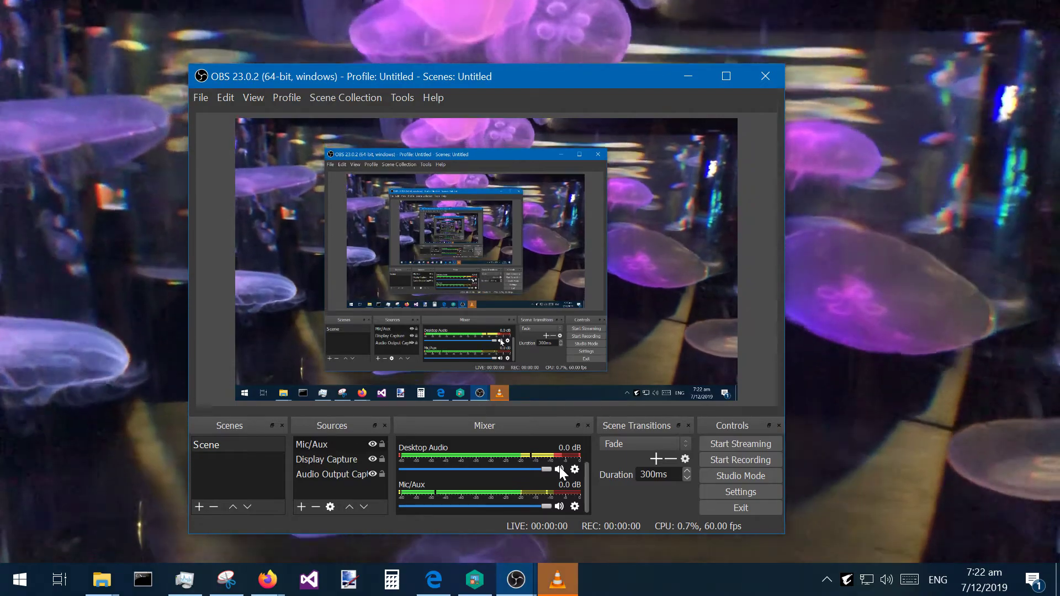
click(559, 468)
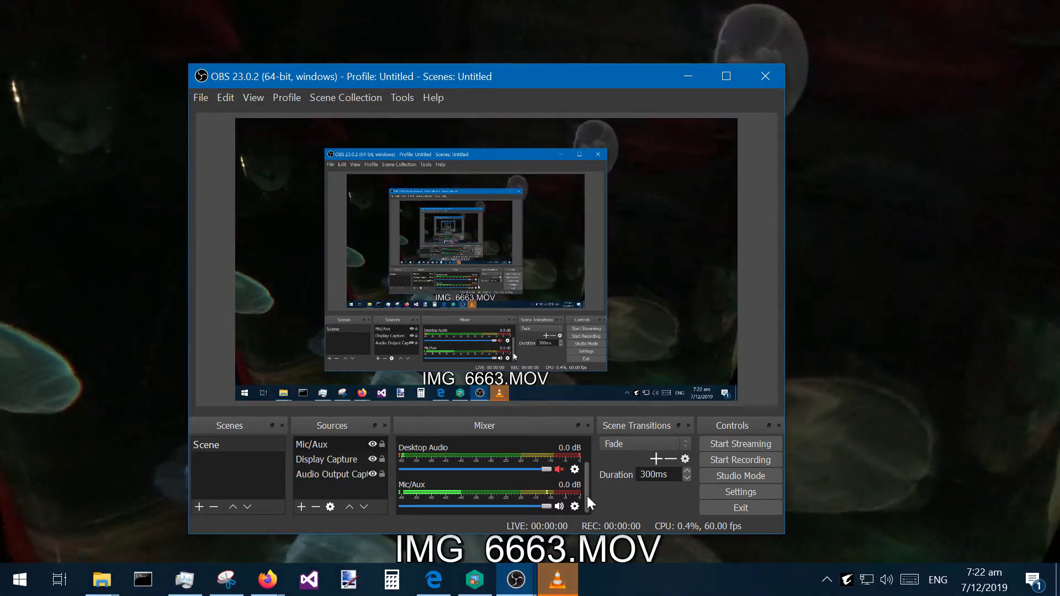
scroll(557, 497, down, 2)
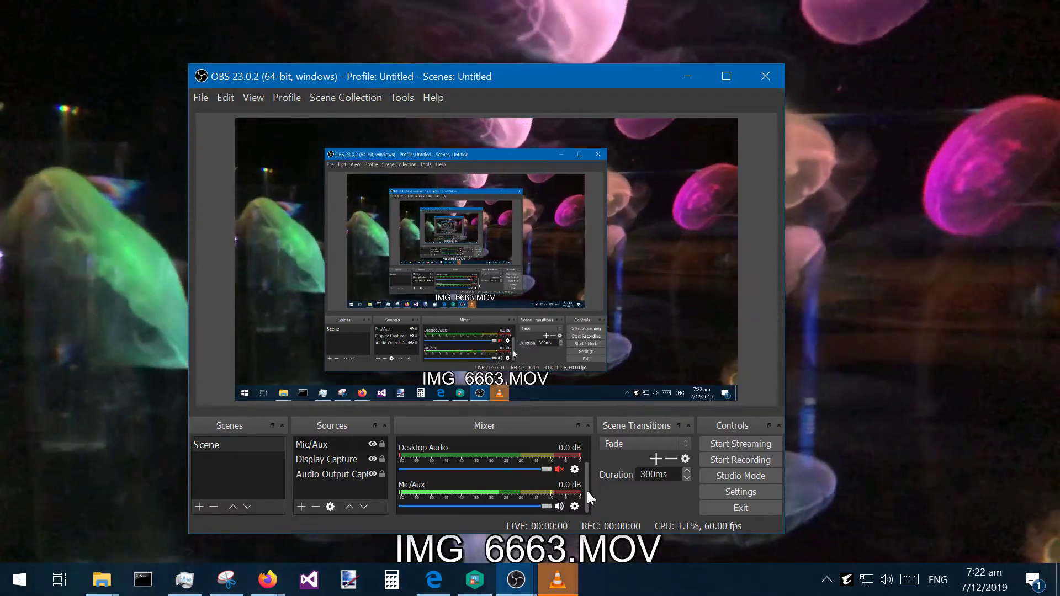
drag(587, 491, 579, 428)
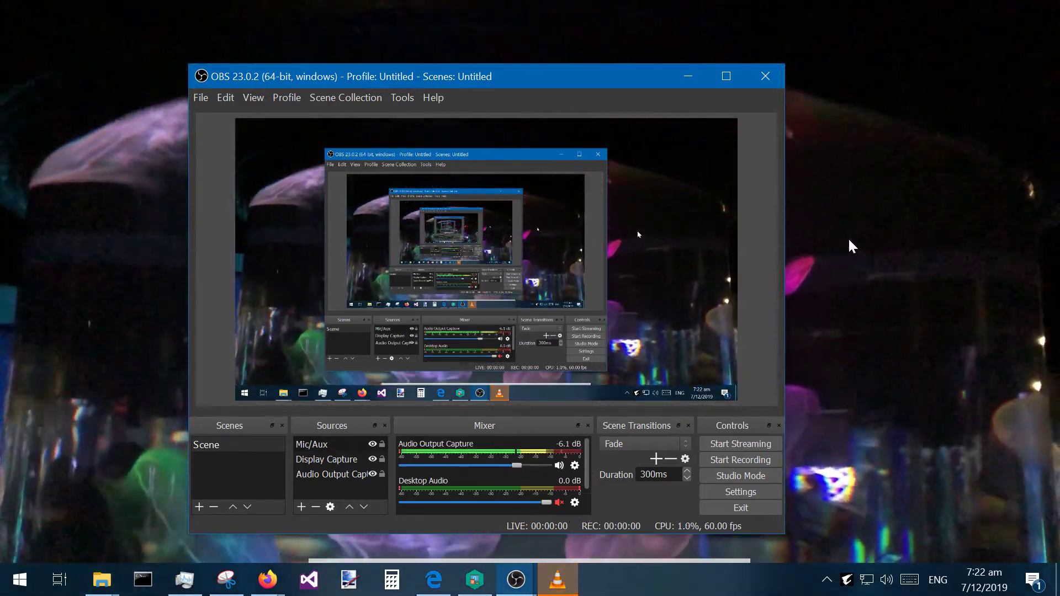
drag(417, 79, 681, 509)
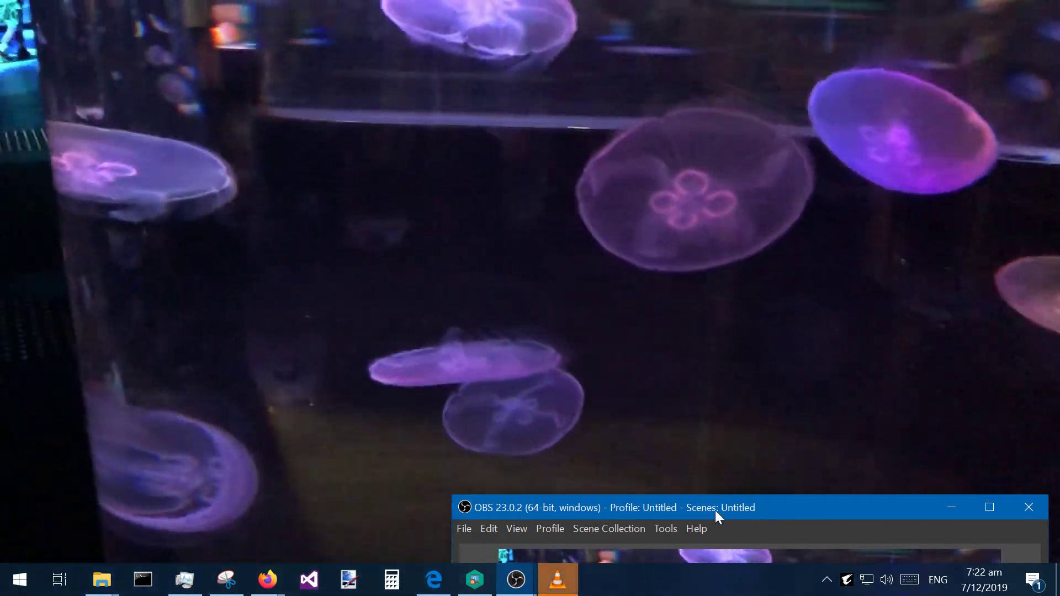
Step: Move the OBS window back to the centre of the screen over the playing video
drag(715, 510, 545, 95)
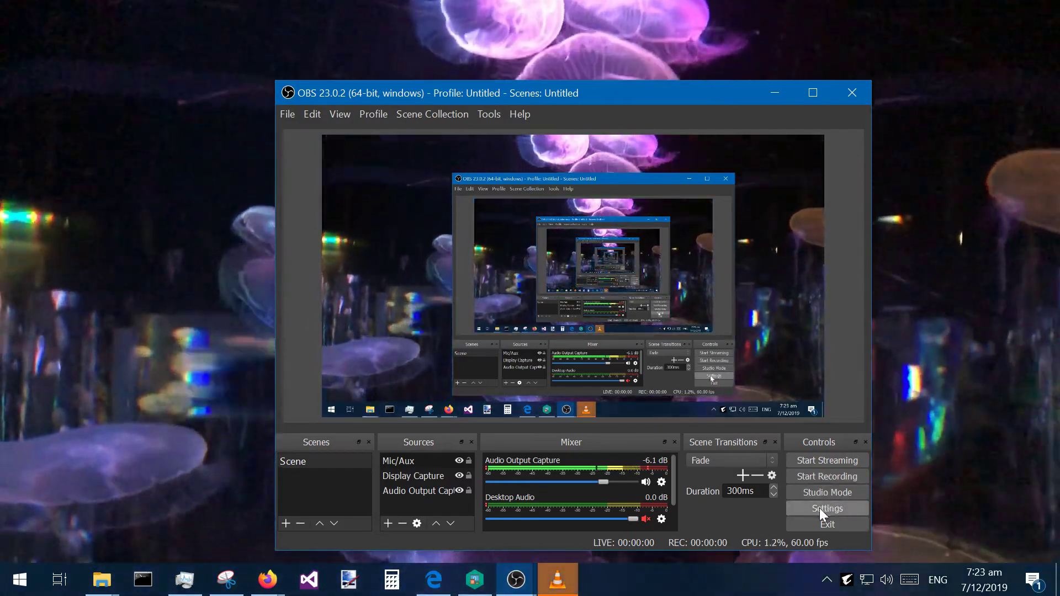
Step: Review Output recording settings (mp4, Indistinguishable Quality), close Settings, and move OBS to the bottom
click(819, 508)
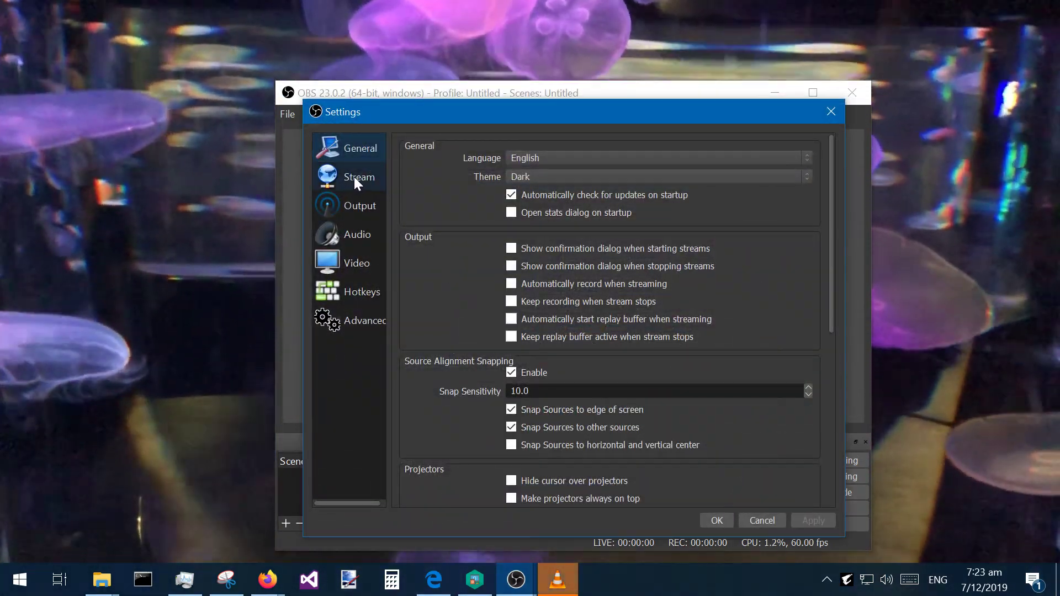
click(353, 177)
click(364, 215)
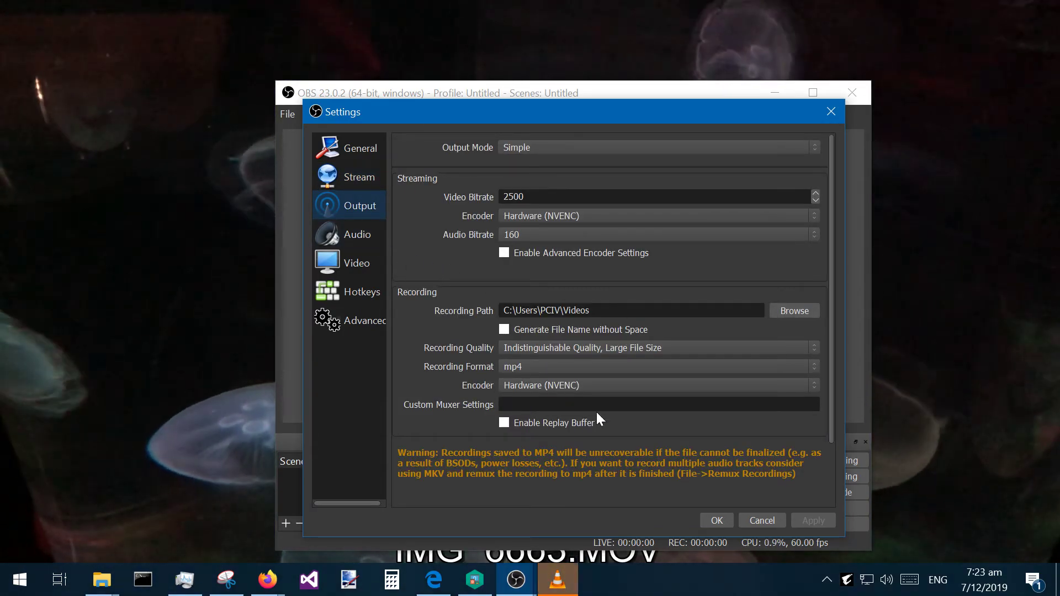
drag(747, 114, 594, 18)
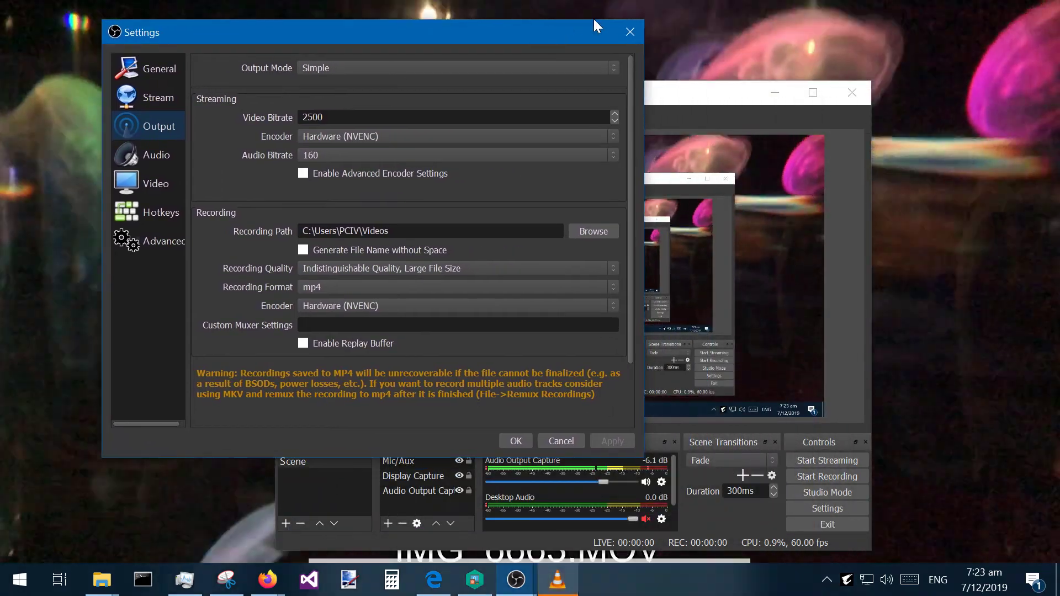
click(630, 32)
drag(448, 94, 704, 558)
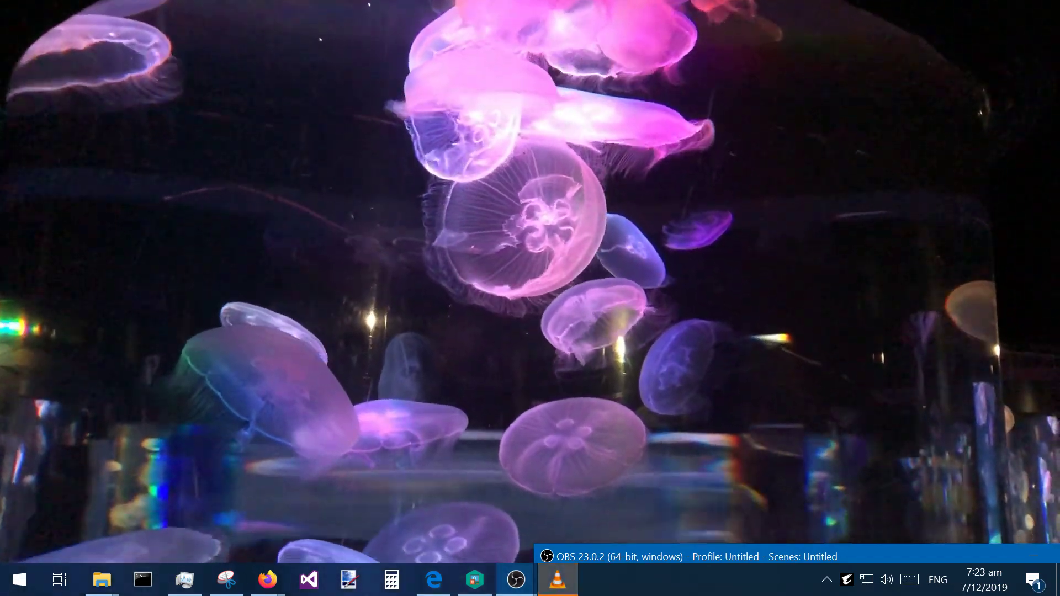